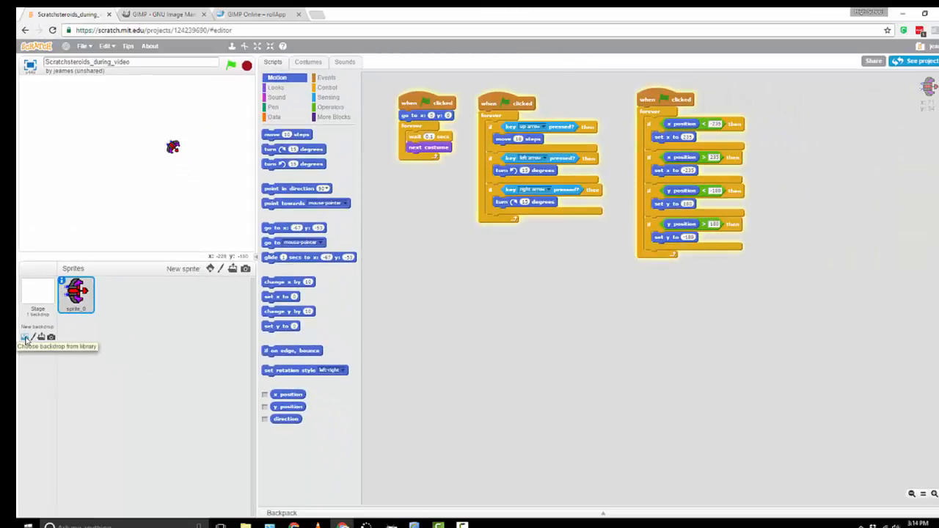
# Step: Browse the backdrop library for a suitable space background and close it without choosing one
pyautogui.click(25, 338)
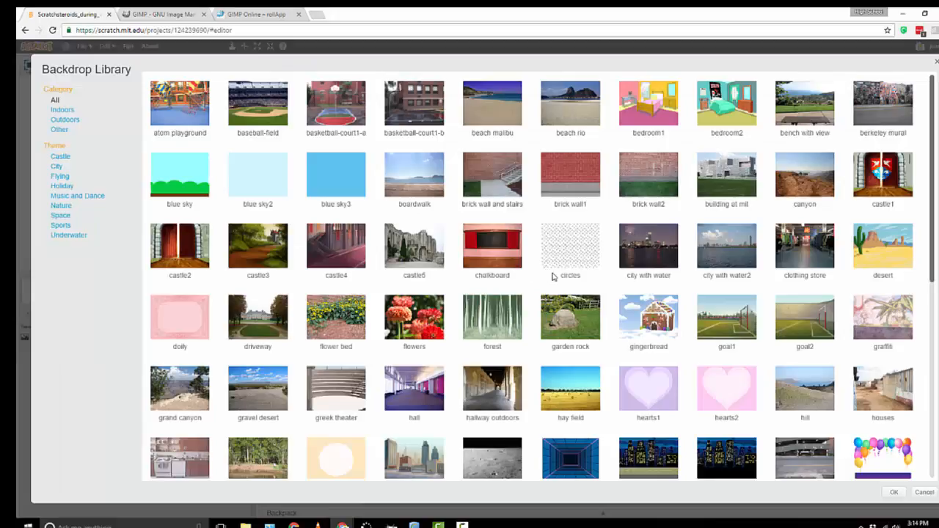
pyautogui.scroll(-3, 565, 250)
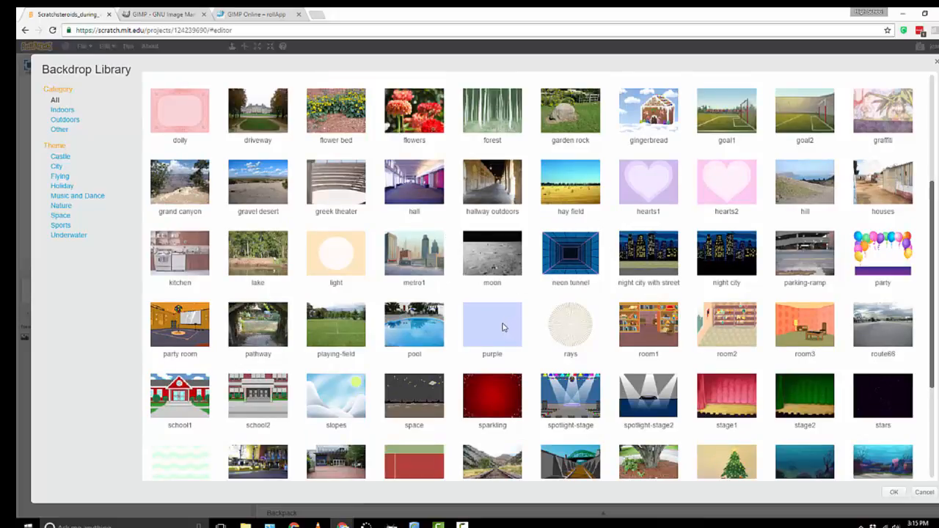
pyautogui.scroll(-1, 503, 328)
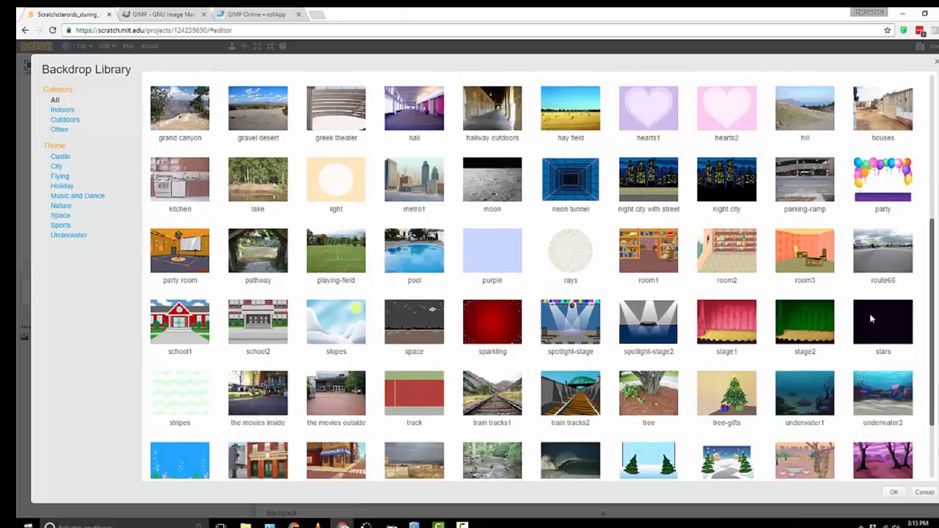
pyautogui.scroll(-1, 860, 382)
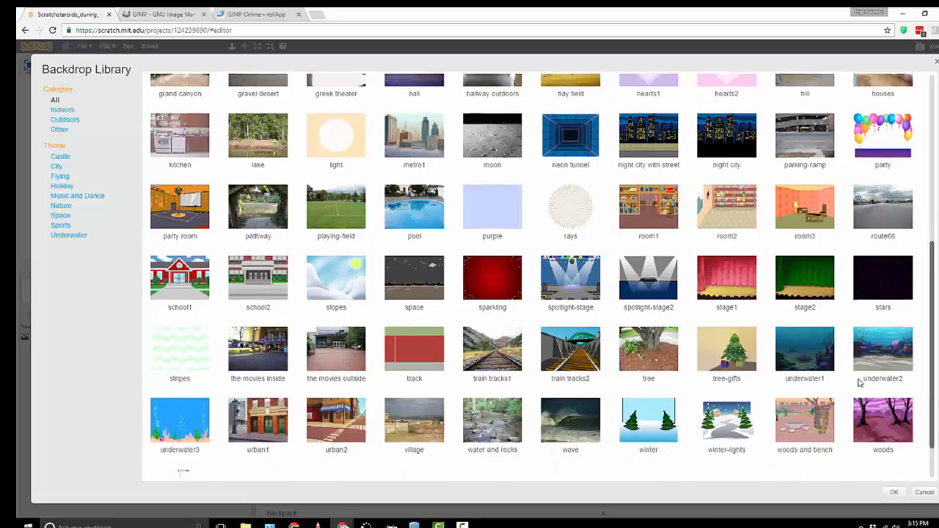
pyautogui.scroll(-1, 860, 382)
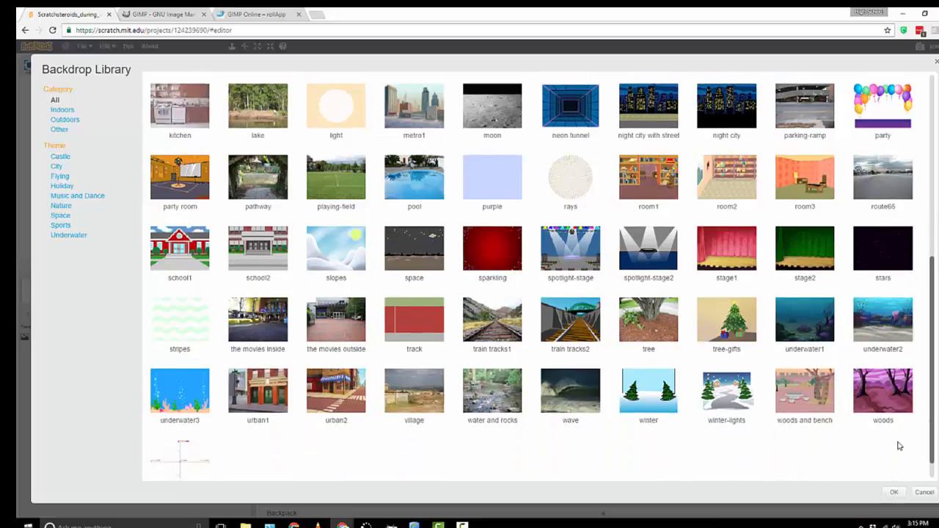
pyautogui.click(923, 492)
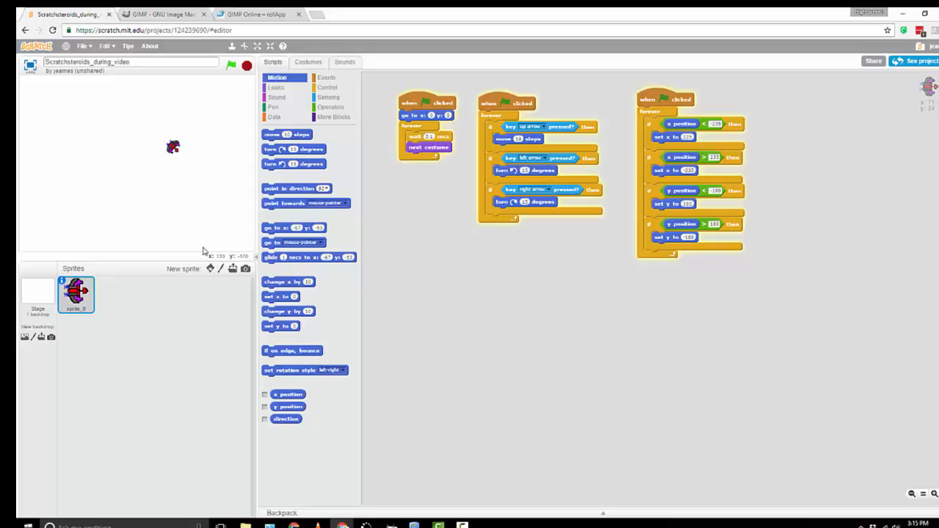
# Step: Switch to GIMP to view the example space image with its nova and nebula, and minimise the window
pyautogui.hotkey('alt', 'Tab')
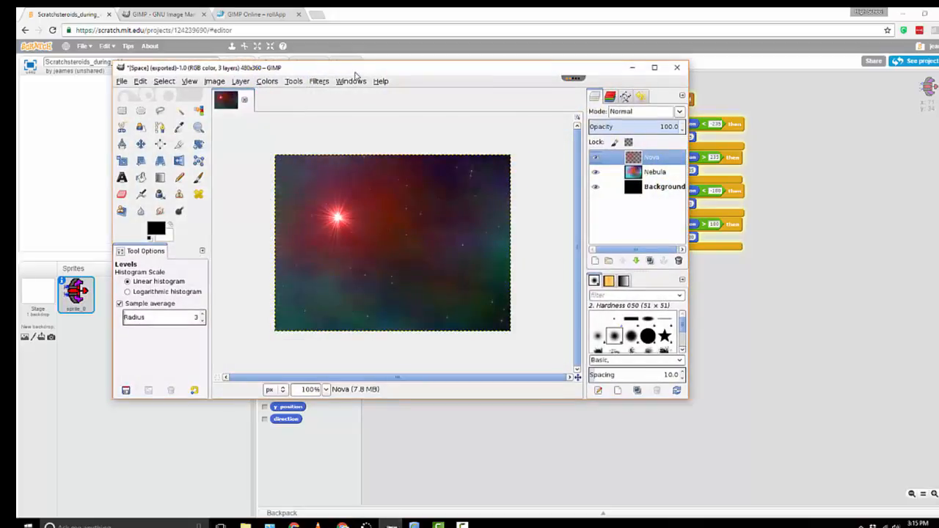
pyautogui.moveTo(361, 71); pyautogui.dragTo(385, 141)
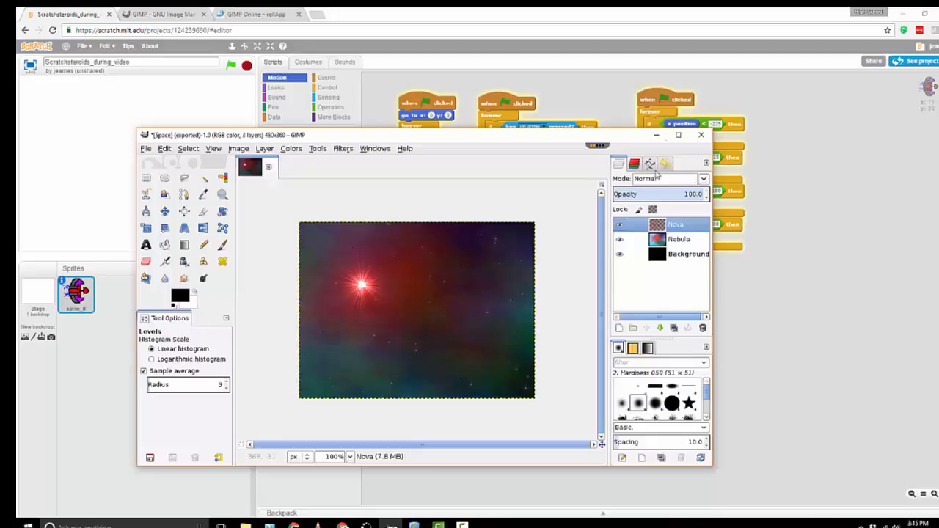
pyautogui.click(656, 135)
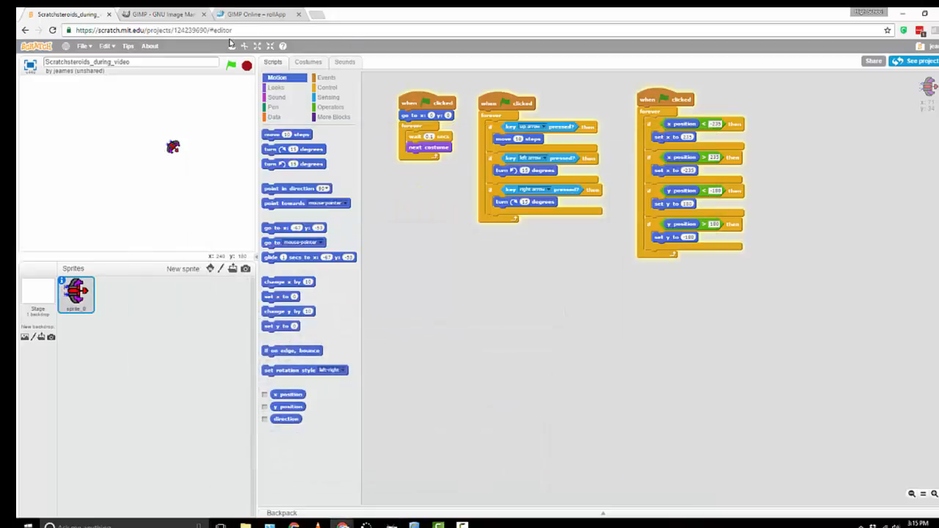
# Step: Look over the GIMP website's home page and address in the browser, and switch to the GIMP Online rollApp page
pyautogui.click(163, 14)
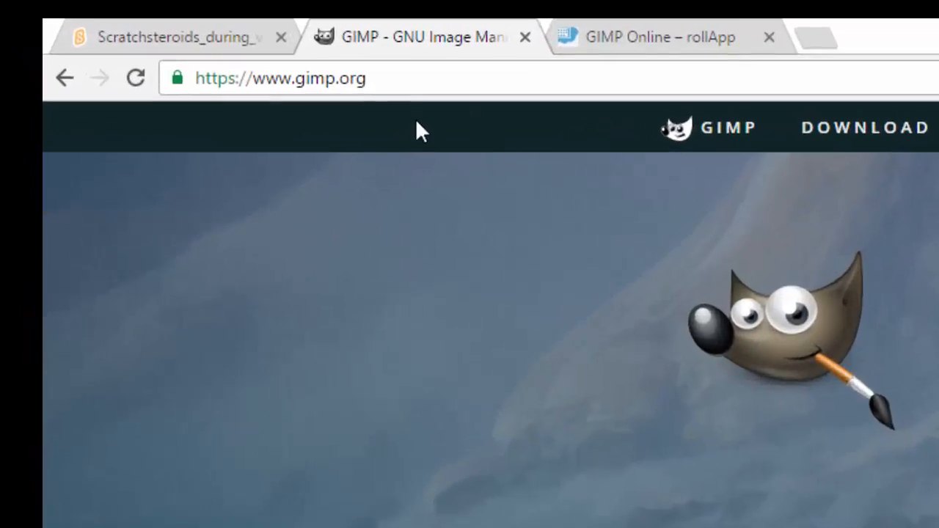
pyautogui.moveTo(421, 78); pyautogui.dragTo(157, 87)
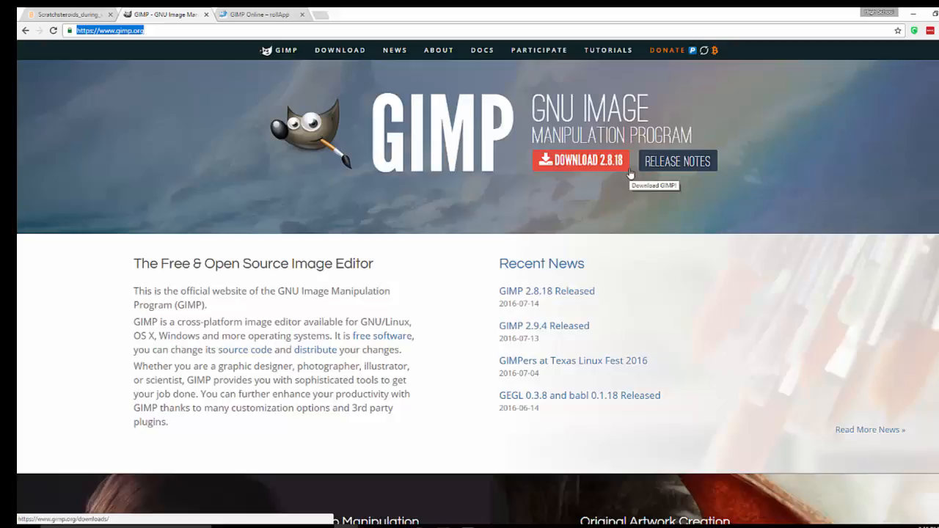
pyautogui.scroll(-6, 517, 271)
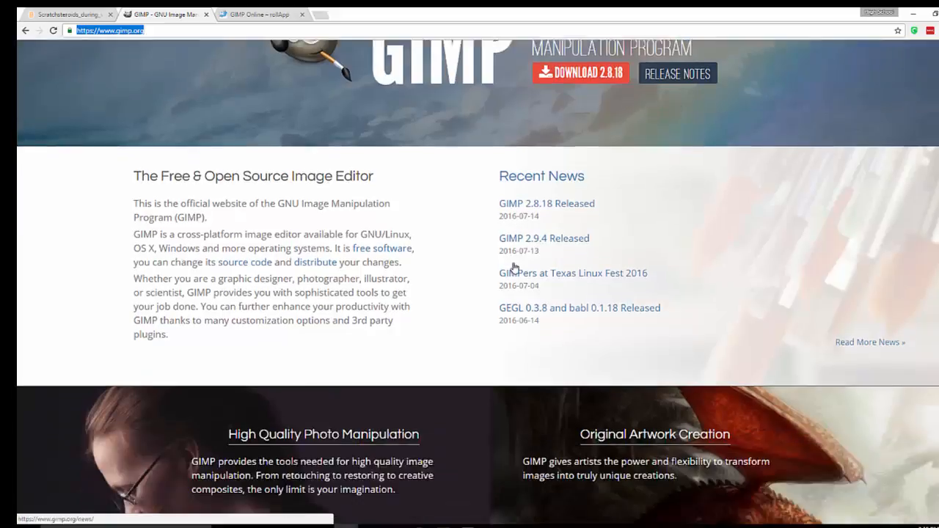
pyautogui.scroll(6, 519, 285)
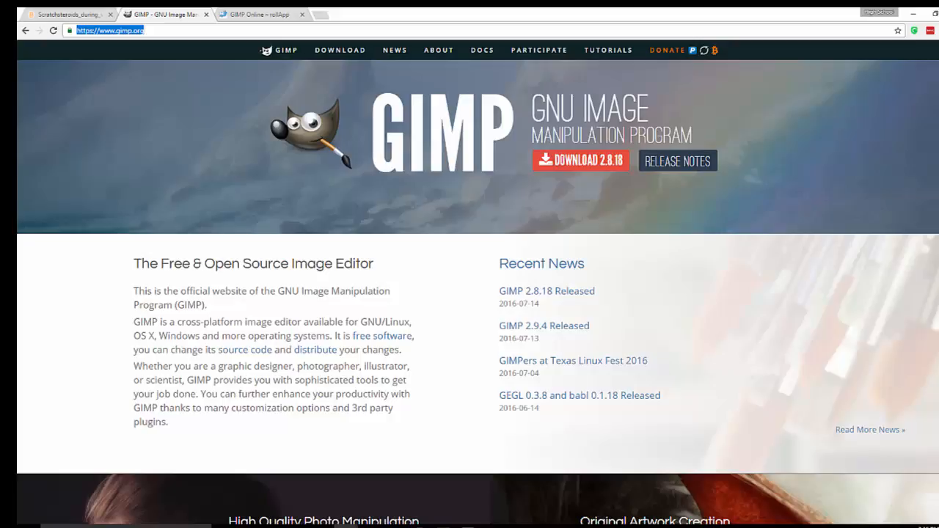
pyautogui.click(275, 11)
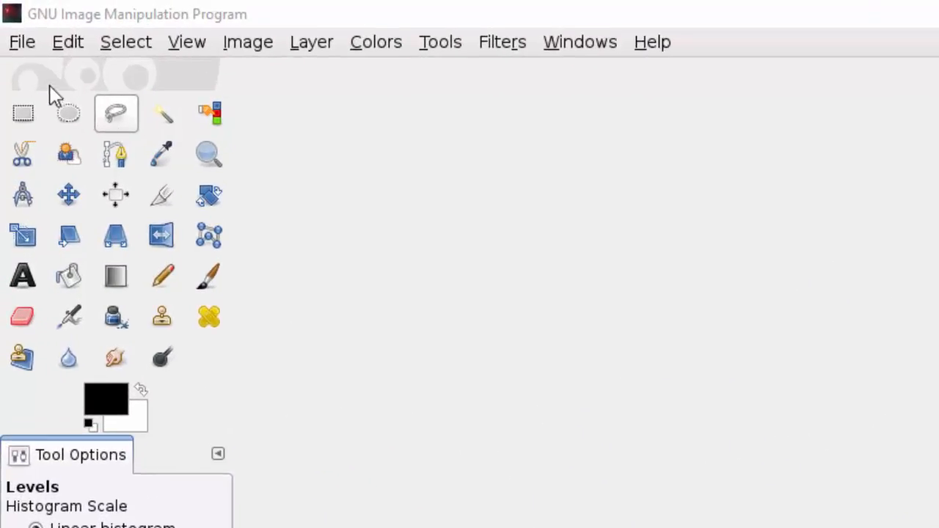
# Step: Start a new image in GIMP with a width of 480 px and a height of 360 px
pyautogui.click(30, 41)
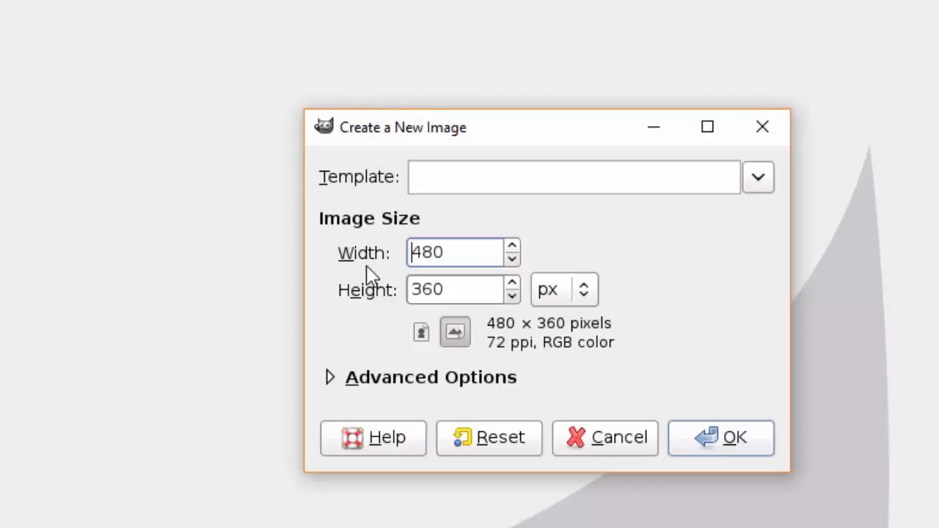
pyautogui.click(454, 253)
pyautogui.moveTo(407, 254); pyautogui.dragTo(452, 298)
pyautogui.click(454, 289)
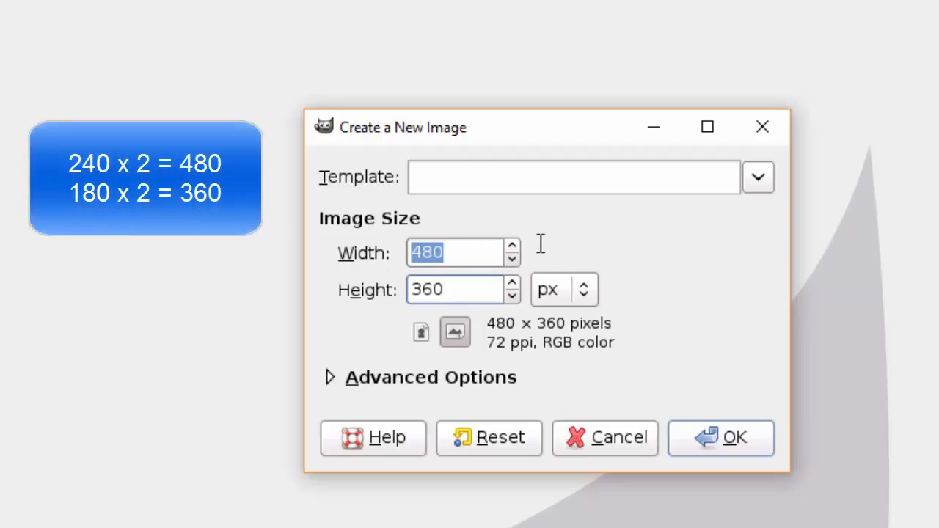
pyautogui.click(480, 254)
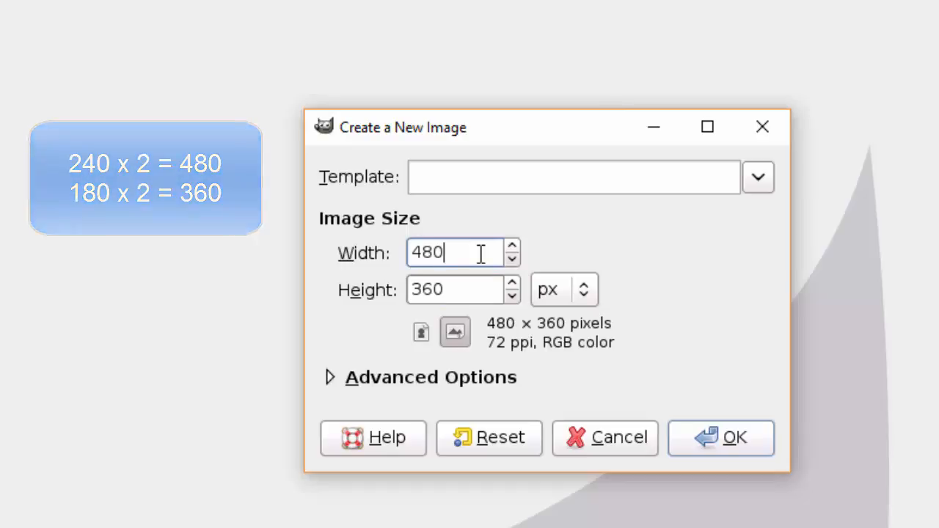
pyautogui.doubleClick(419, 253)
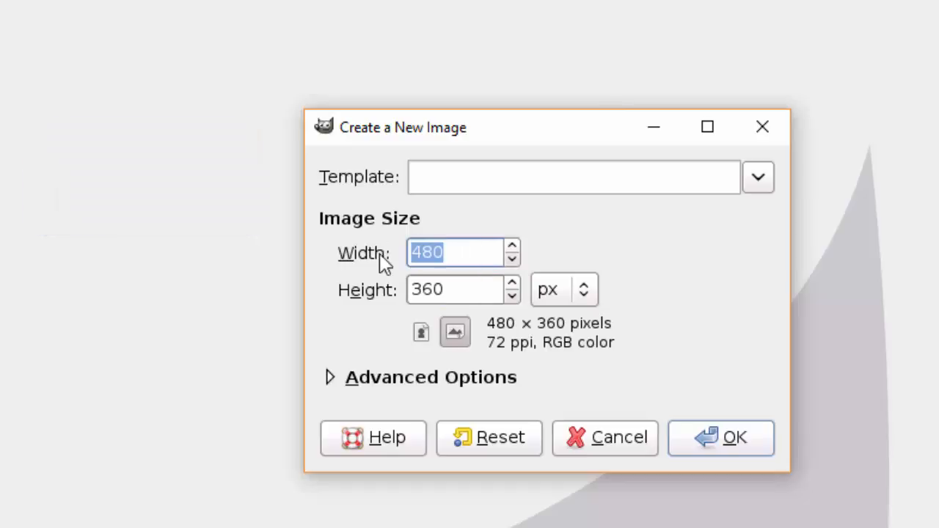
pyautogui.moveTo(457, 289); pyautogui.dragTo(396, 297)
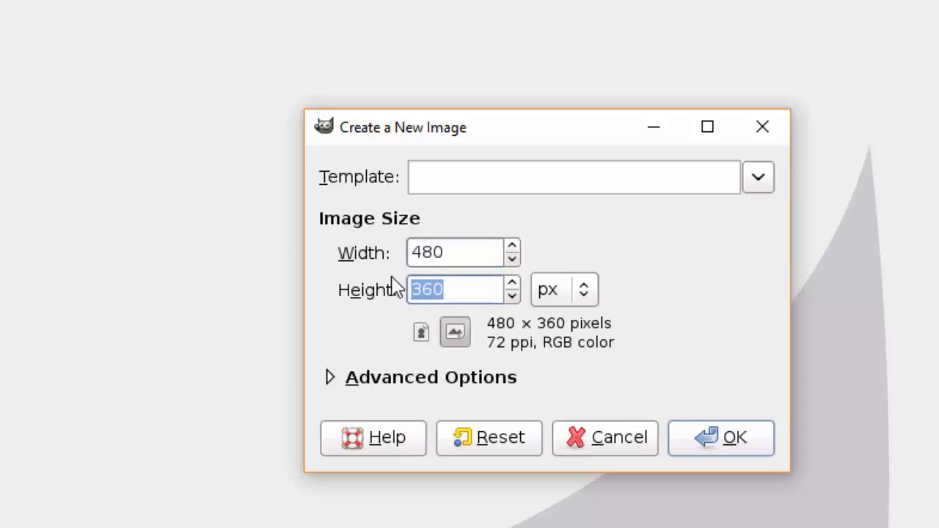
# Step: Set the new image's fill to Foreground color in the advanced options and create the image
pyautogui.click(329, 378)
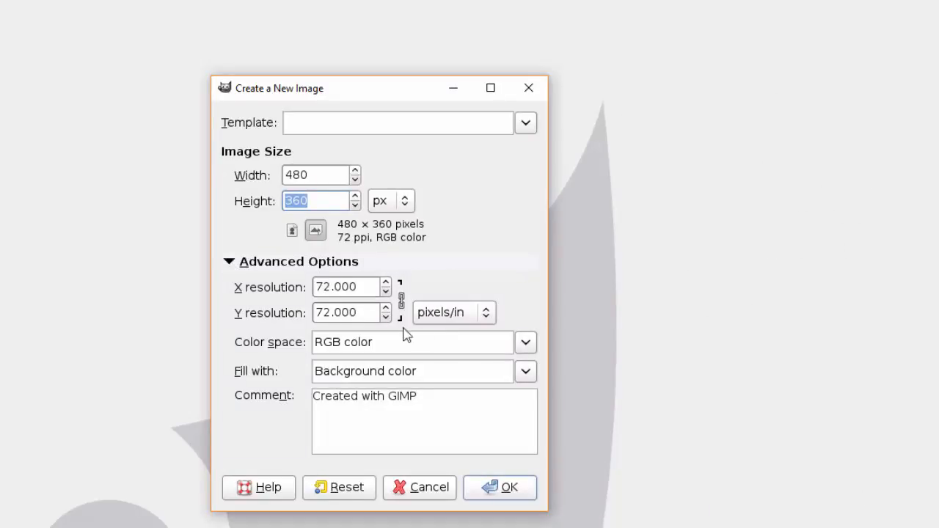
pyautogui.click(523, 372)
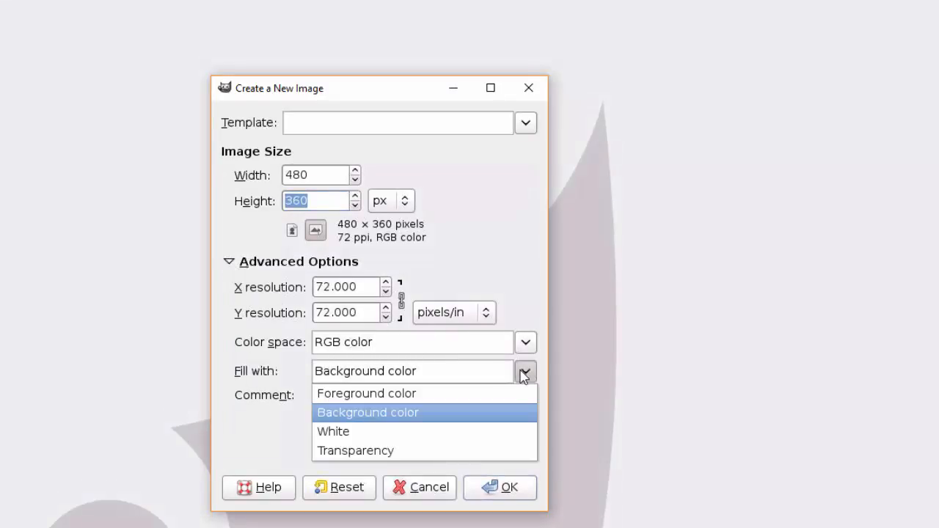
pyautogui.click(484, 400)
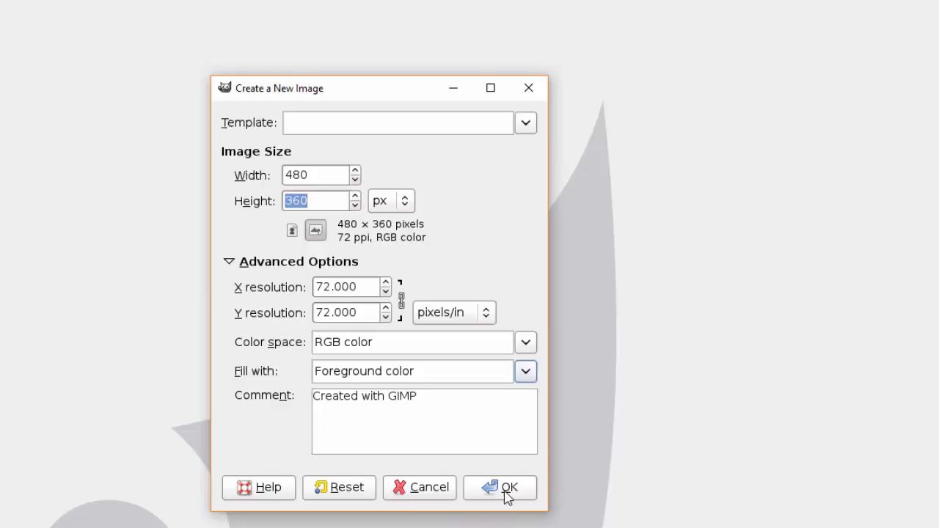
pyautogui.click(506, 488)
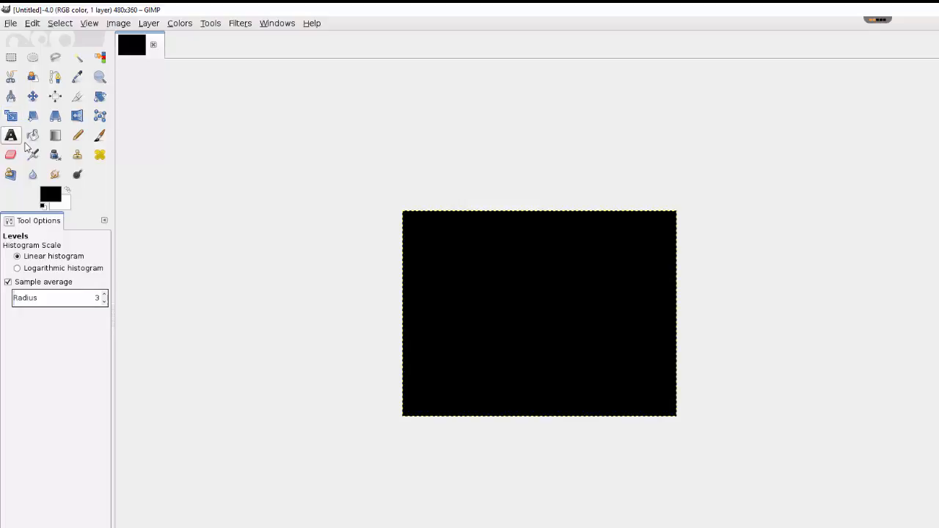
# Step: Set the foreground color to black (000000) and apply the Bucket Fill tool to the canvas
pyautogui.click(34, 139)
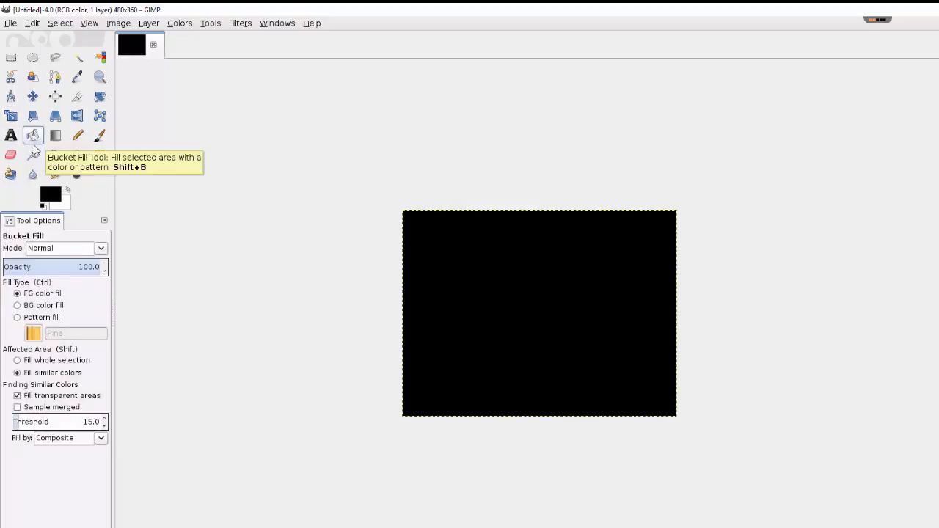
pyautogui.click(51, 197)
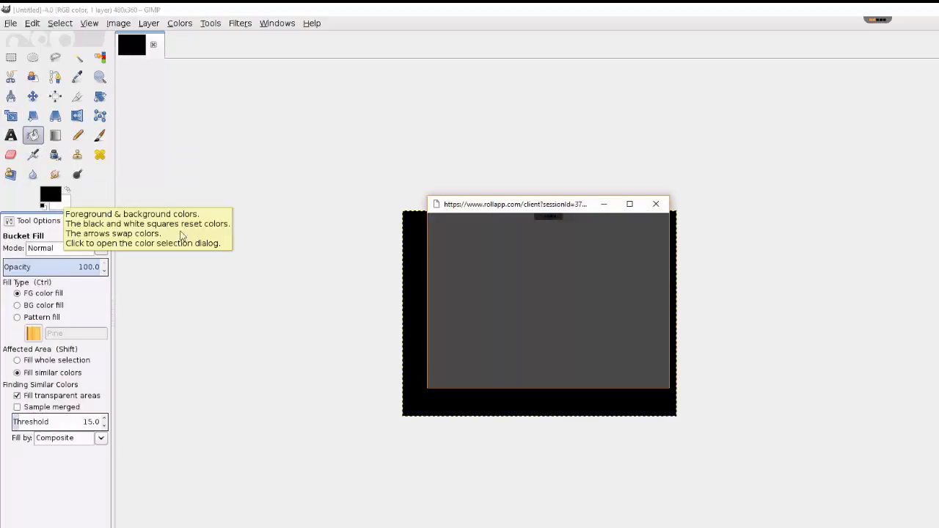
pyautogui.moveTo(484, 278); pyautogui.dragTo(433, 234)
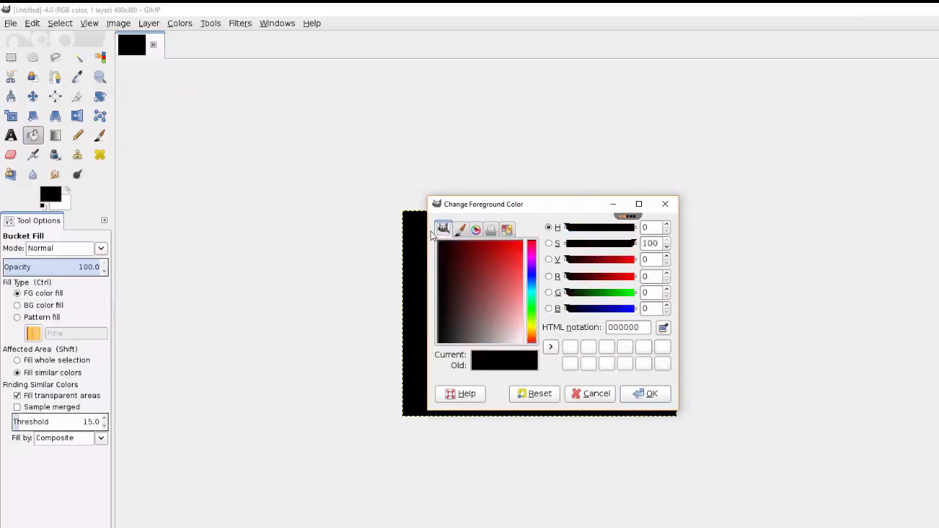
pyautogui.moveTo(453, 266); pyautogui.dragTo(426, 233)
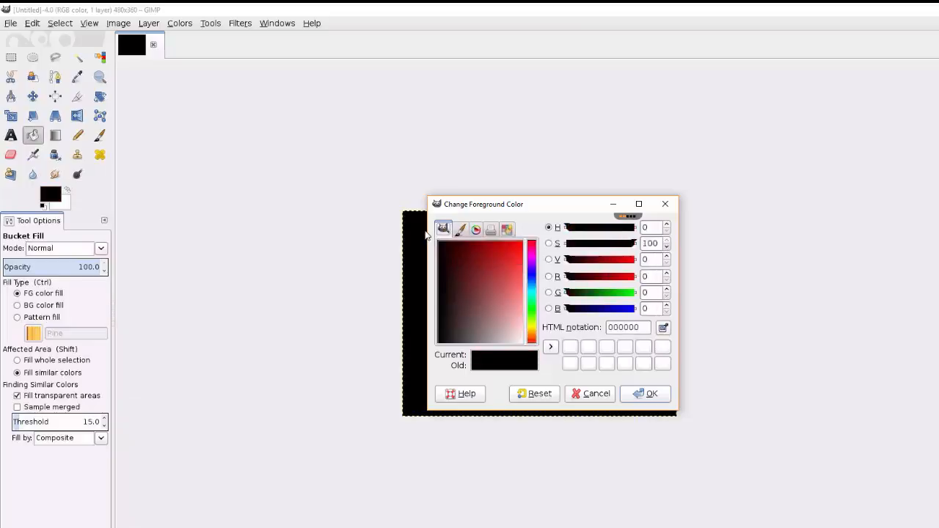
pyautogui.click(646, 393)
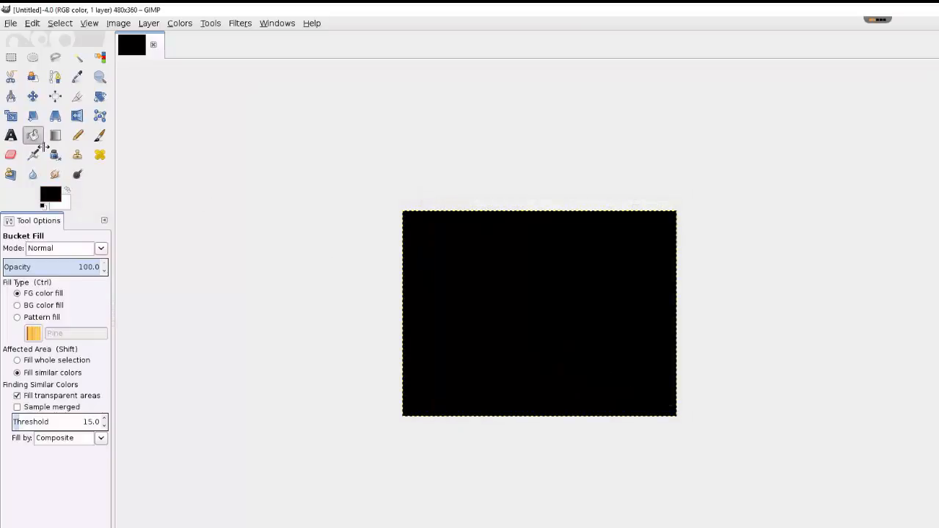
pyautogui.click(462, 290)
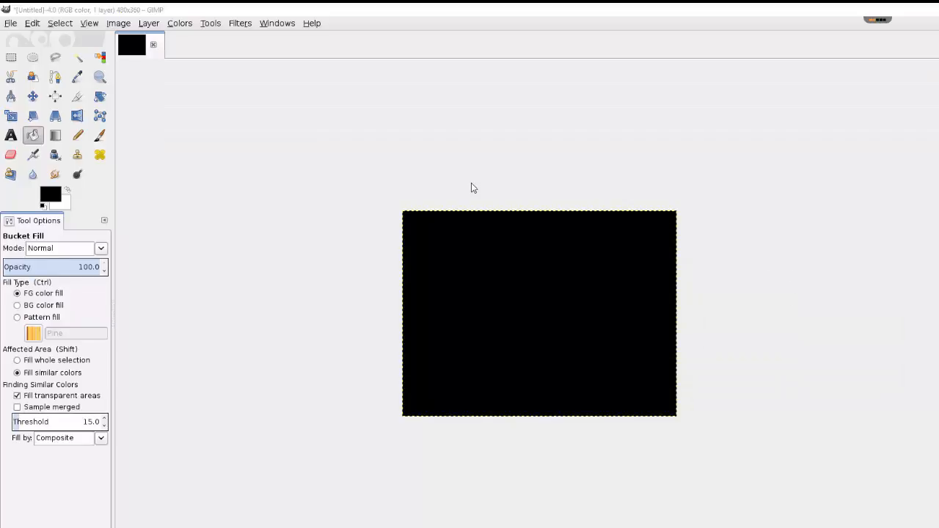
# Step: Apply the Hurl noise filter to the black canvas with 50% randomization and a repeat of 1
pyautogui.click(236, 29)
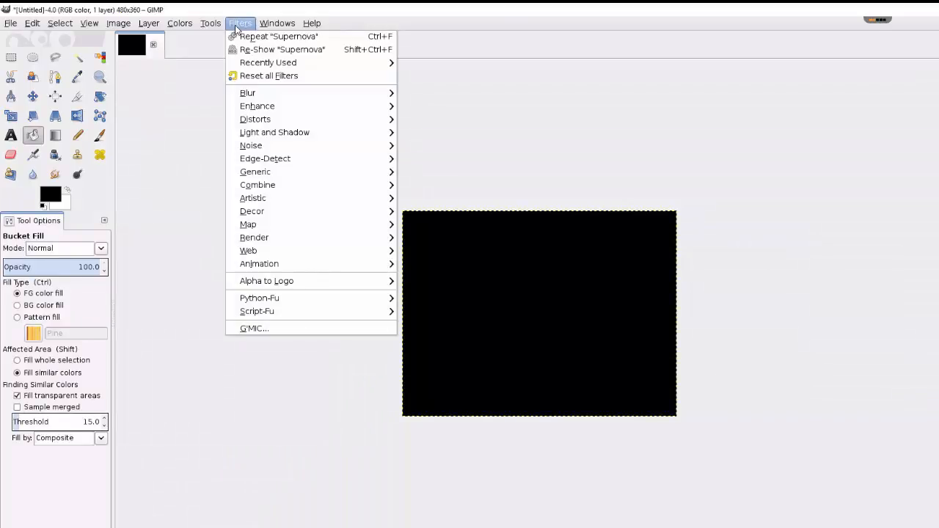
pyautogui.moveTo(283, 151)
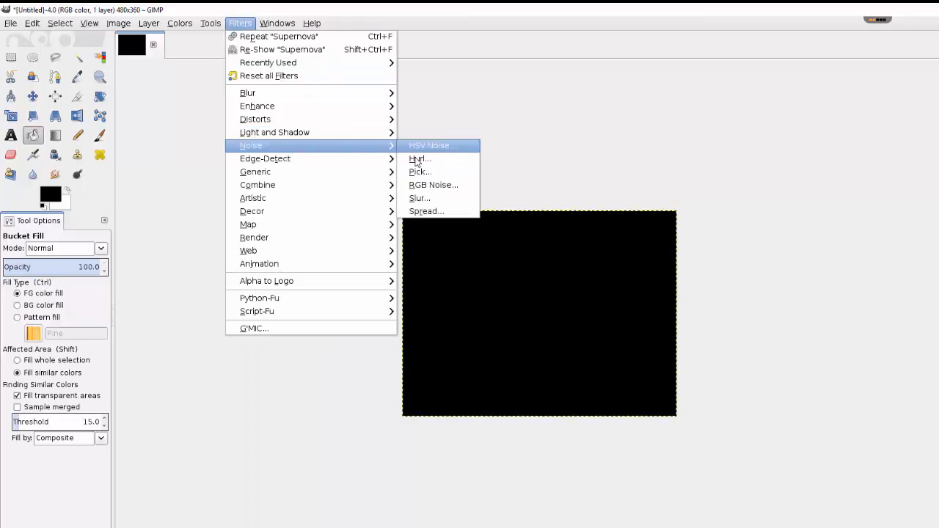
pyautogui.click(418, 158)
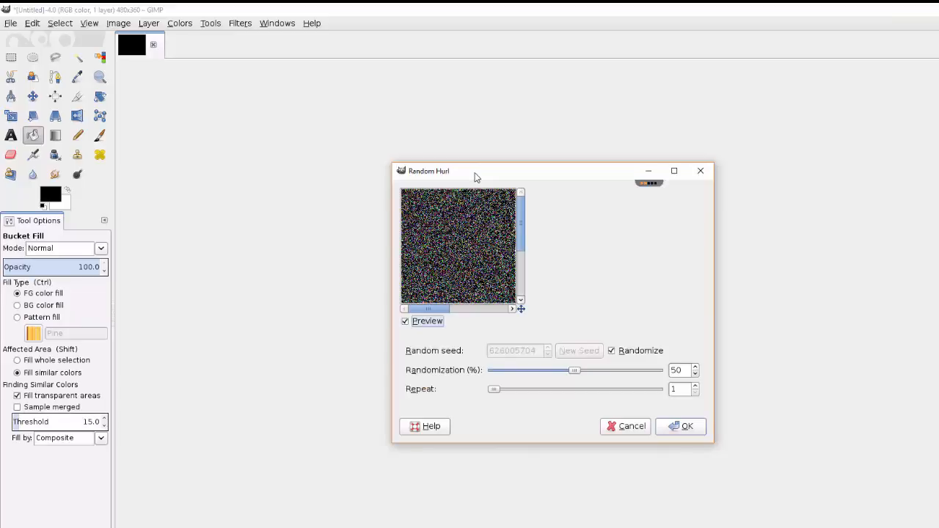
pyautogui.moveTo(474, 177); pyautogui.dragTo(814, 47)
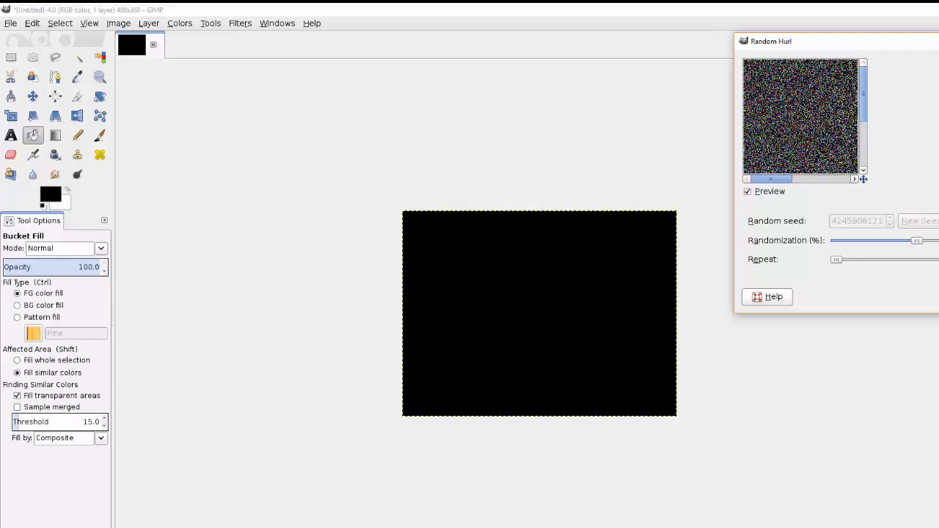
pyautogui.press('Return')
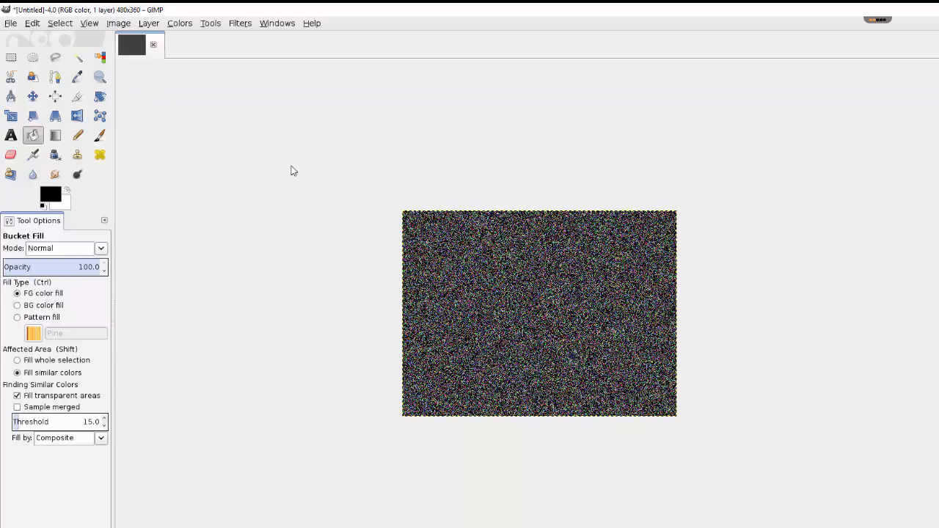
# Step: Desaturate the colored noise to shades of gray based on Lightness
pyautogui.click(180, 24)
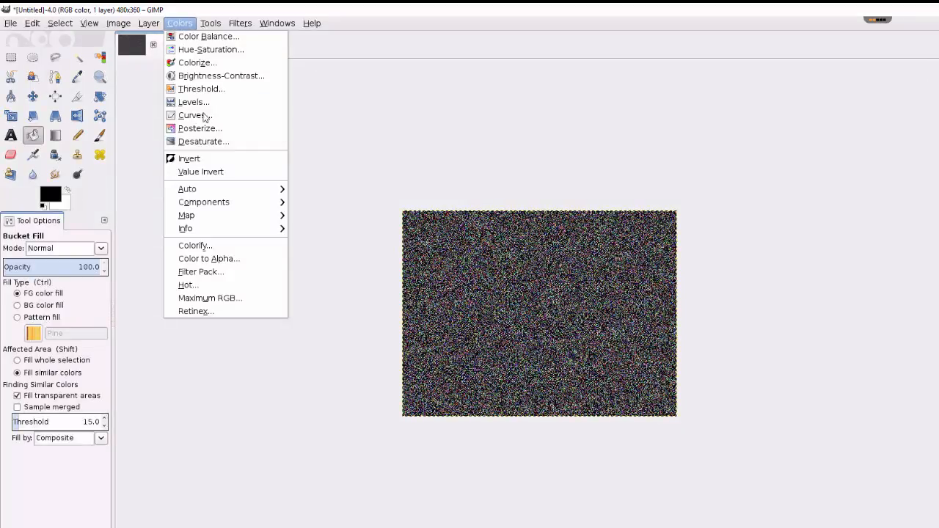
pyautogui.click(204, 142)
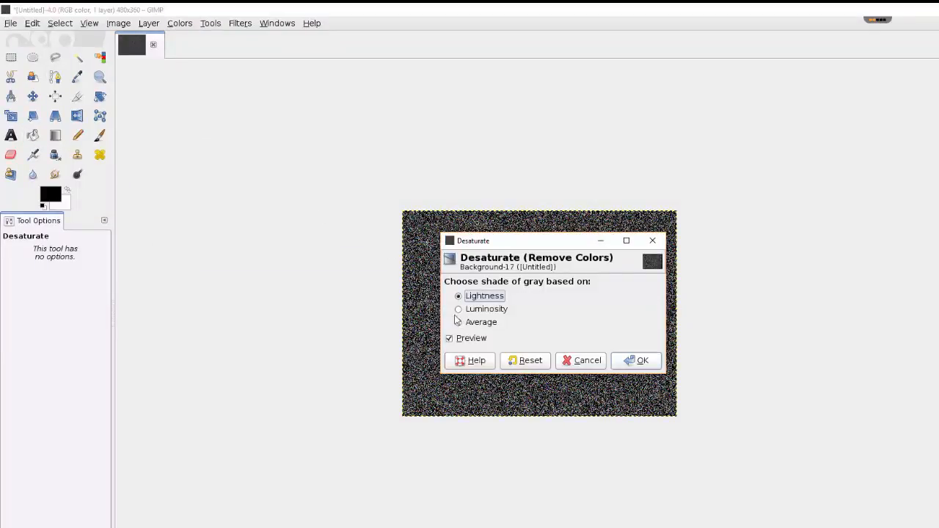
pyautogui.click(636, 360)
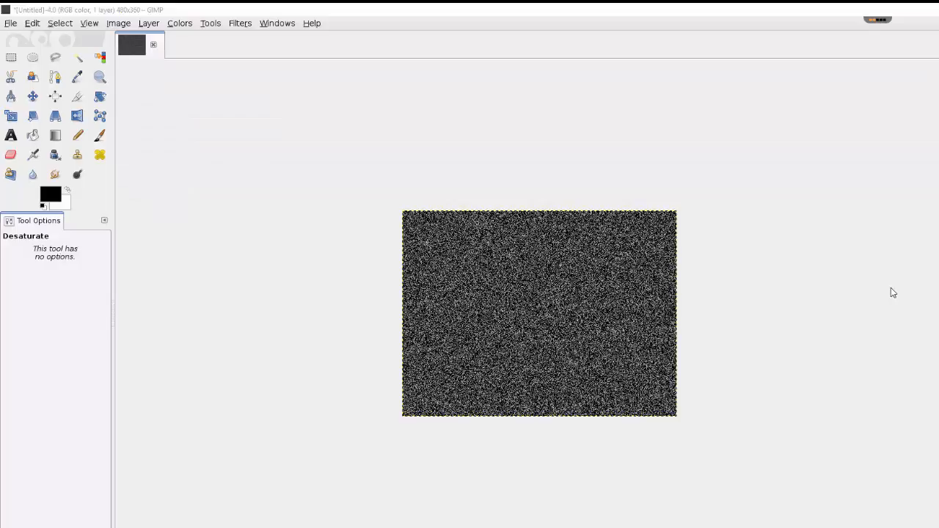
# Step: Adjust the color levels of the gray noise by setting the low input level of the Value channel to 240
pyautogui.click(183, 28)
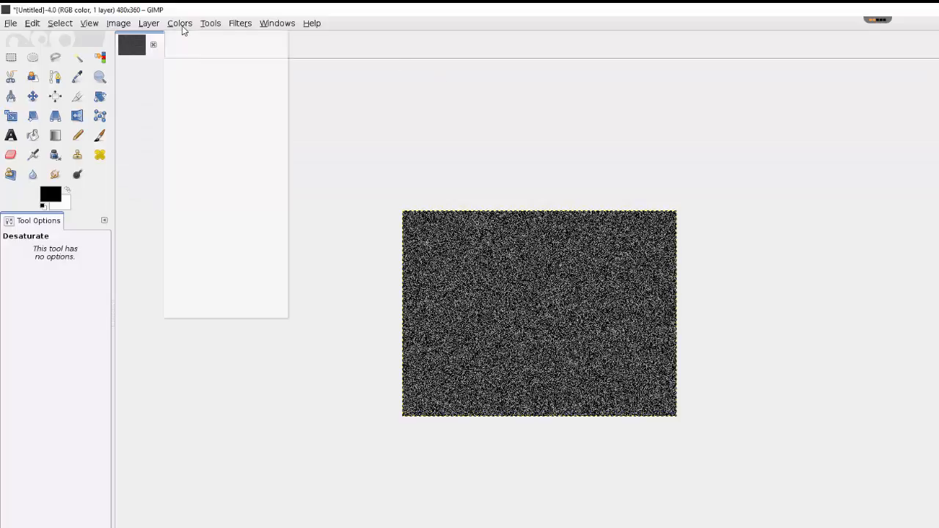
pyautogui.click(196, 101)
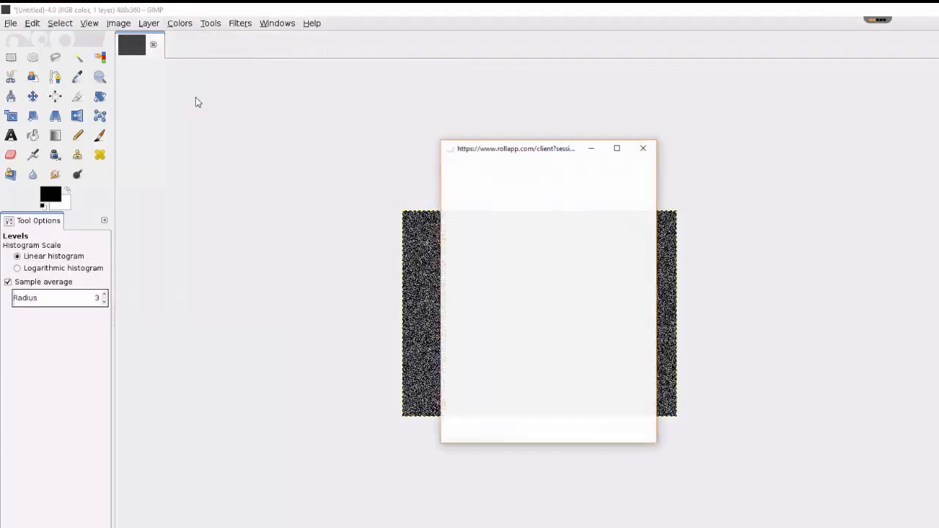
pyautogui.moveTo(568, 149); pyautogui.dragTo(284, 163)
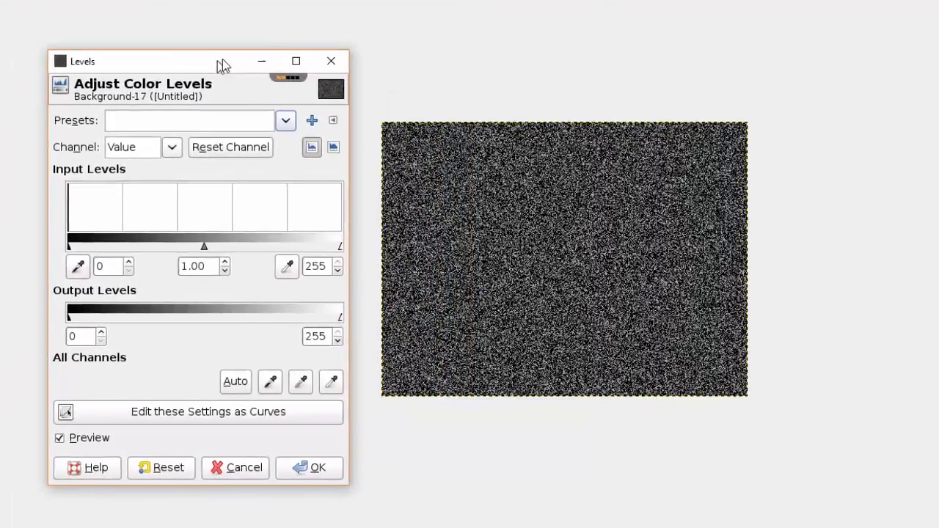
pyautogui.moveTo(222, 65); pyautogui.dragTo(219, 51)
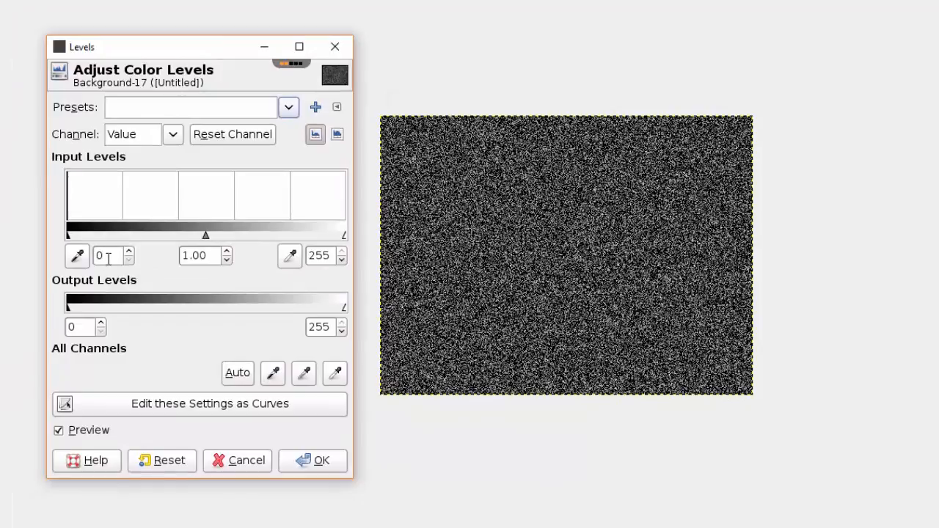
pyautogui.click(105, 252)
pyautogui.press('BackSpace')
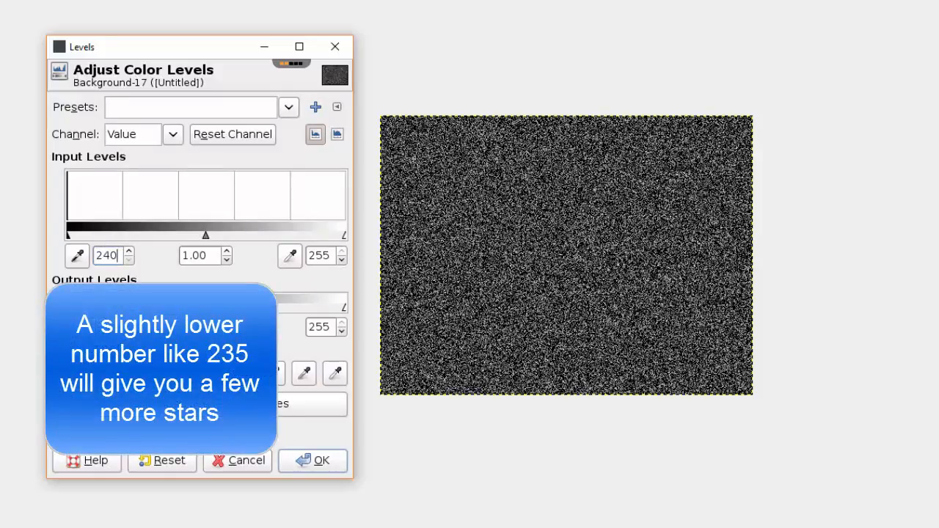
pyautogui.click(304, 460)
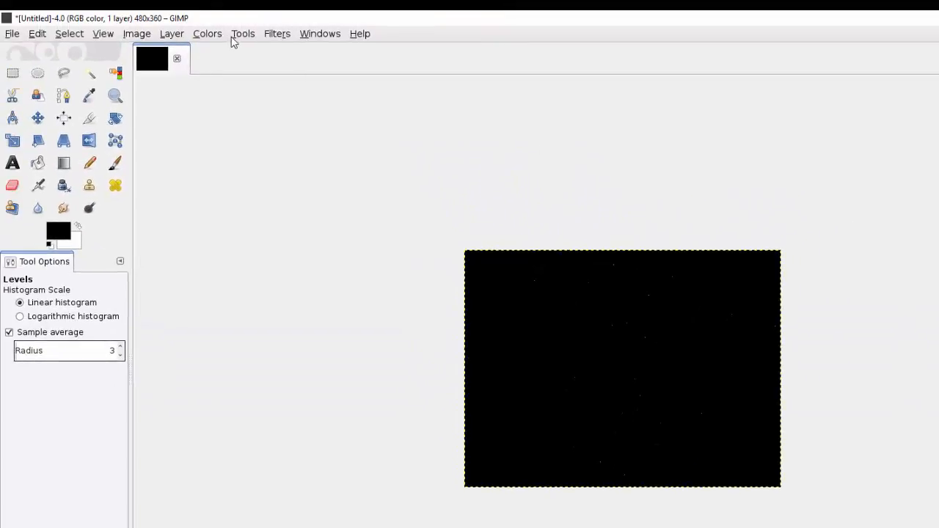
# Step: Try the Sparkle filter on the stars with a flare intensity of 0.5, and undo it
pyautogui.click(277, 35)
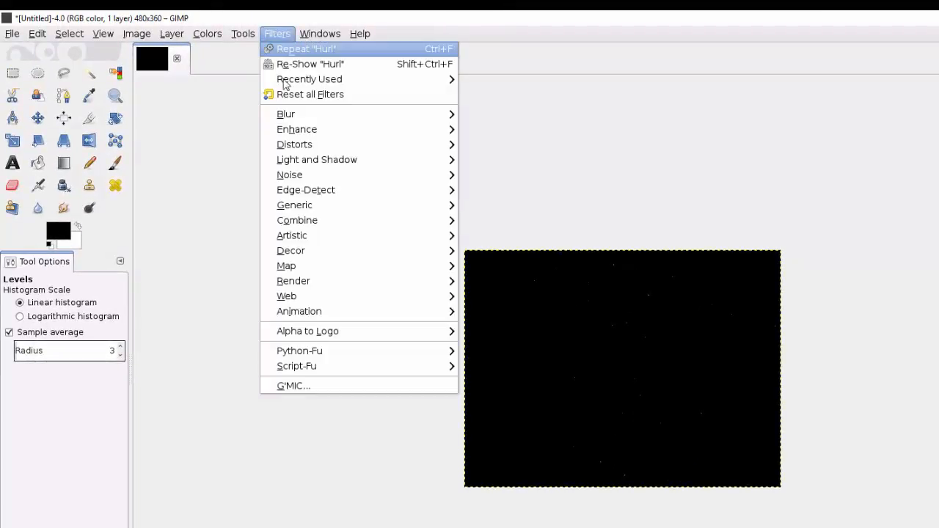
pyautogui.moveTo(340, 161)
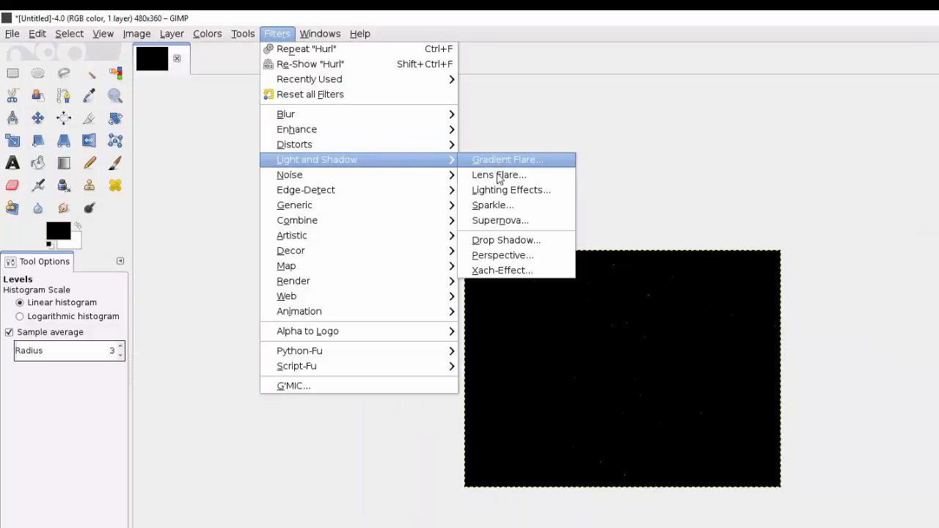
pyautogui.click(506, 205)
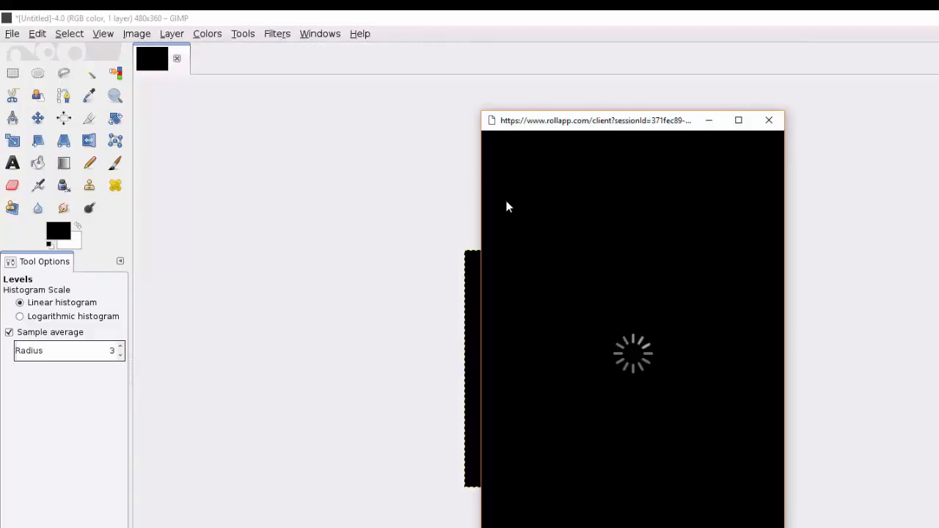
pyautogui.moveTo(609, 130); pyautogui.dragTo(265, 110)
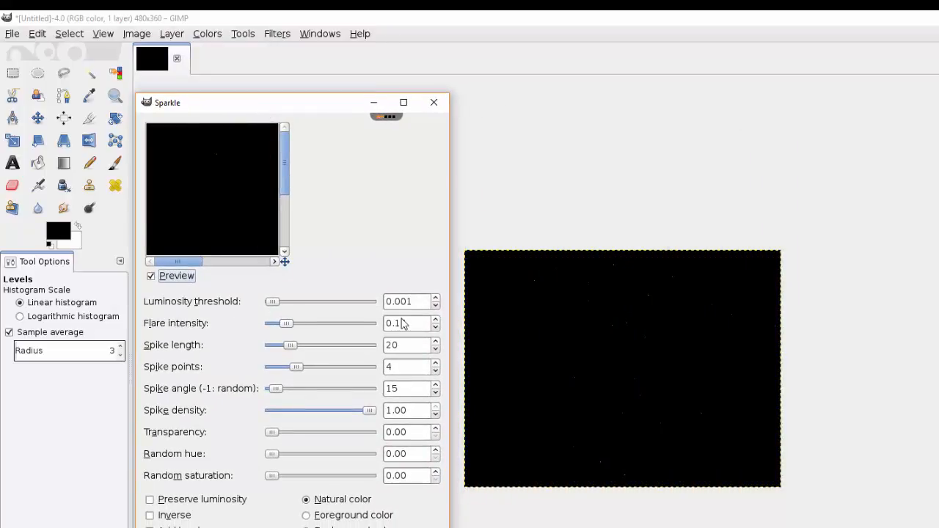
pyautogui.moveTo(411, 323); pyautogui.dragTo(367, 318)
pyautogui.write('.5')
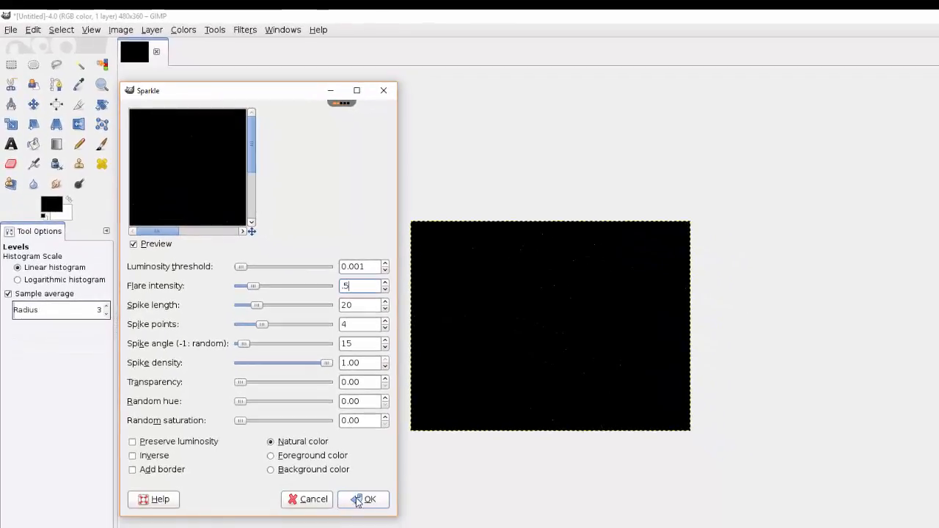
pyautogui.click(363, 499)
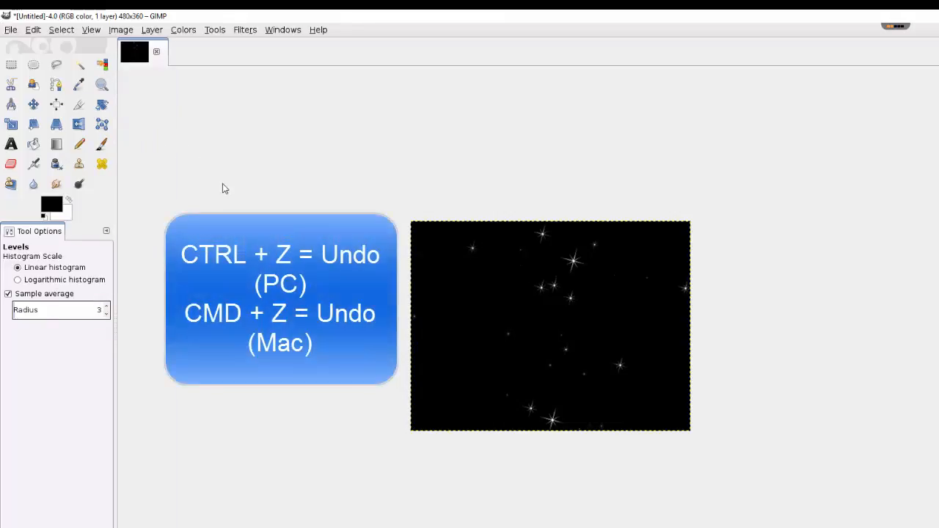
pyautogui.hotkey('ctrl', 'z')
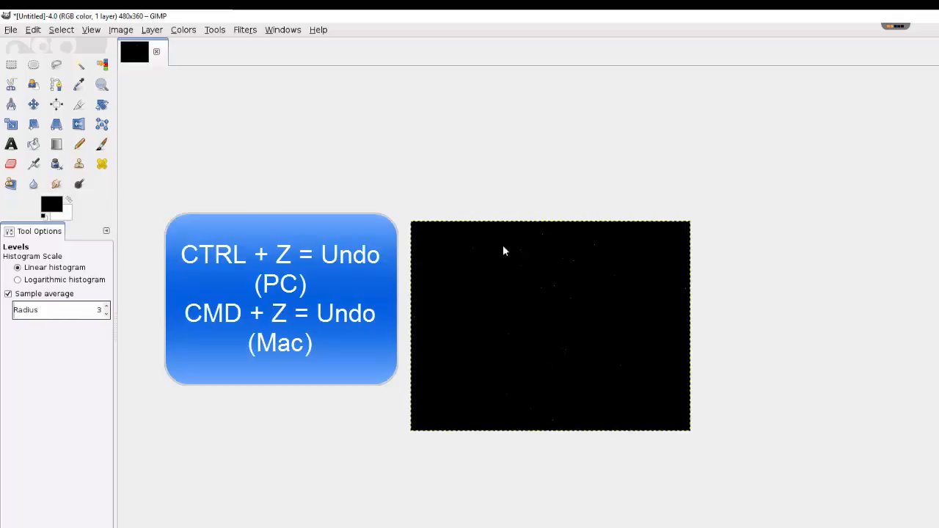
# Step: Apply the Sparkle light filter to the stars with a flare intensity of 0.2
pyautogui.click(187, 34)
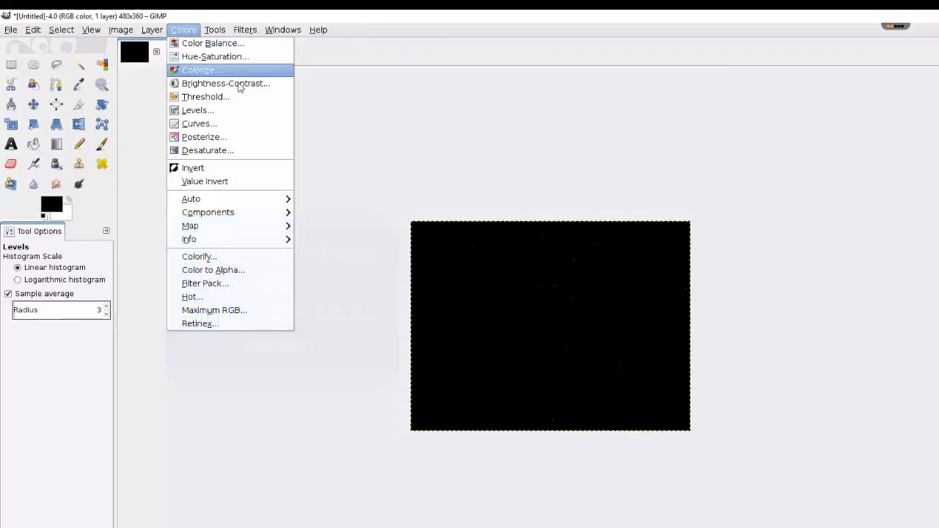
pyautogui.moveTo(137, 33)
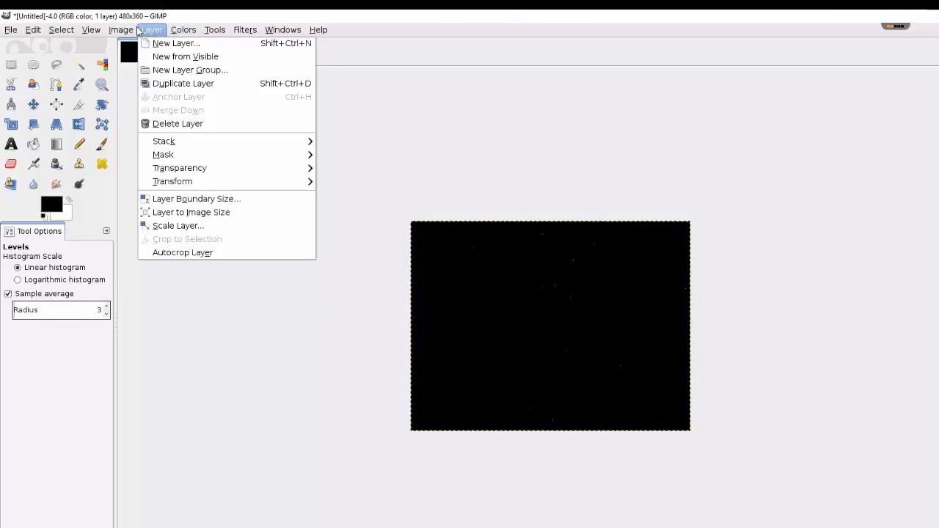
pyautogui.moveTo(245, 29)
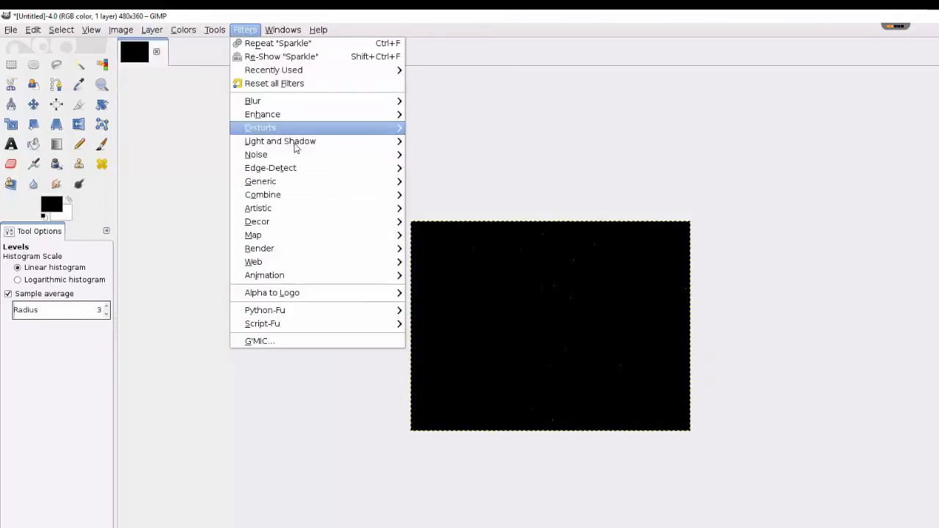
pyautogui.moveTo(325, 145)
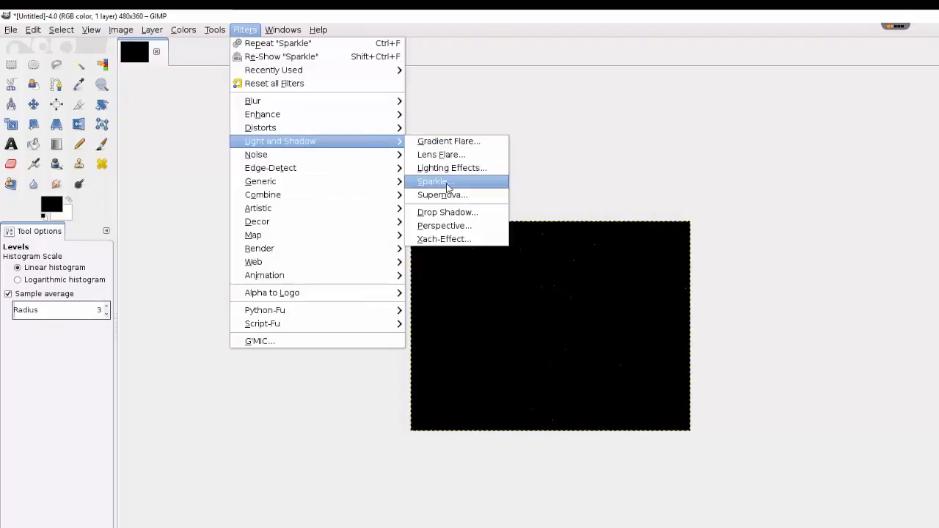
pyautogui.click(447, 185)
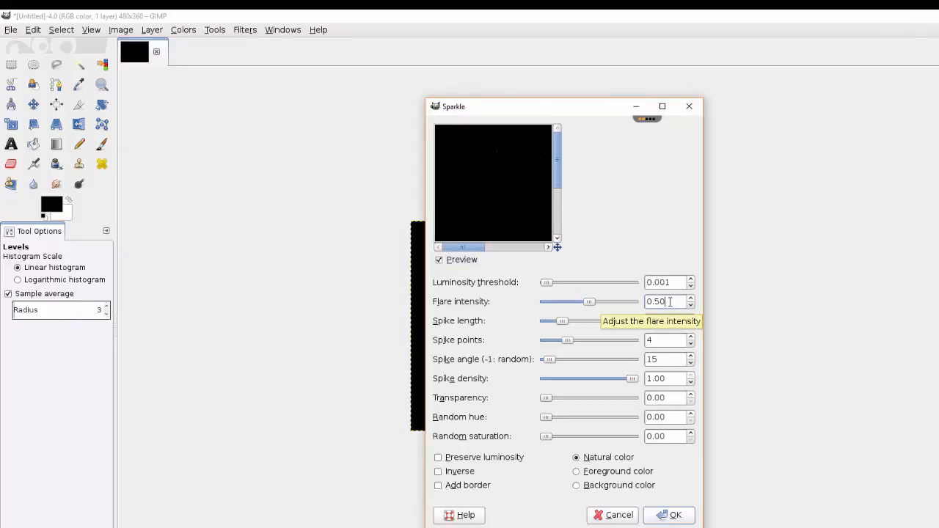
pyautogui.press('BackSpace')
pyautogui.write('2')
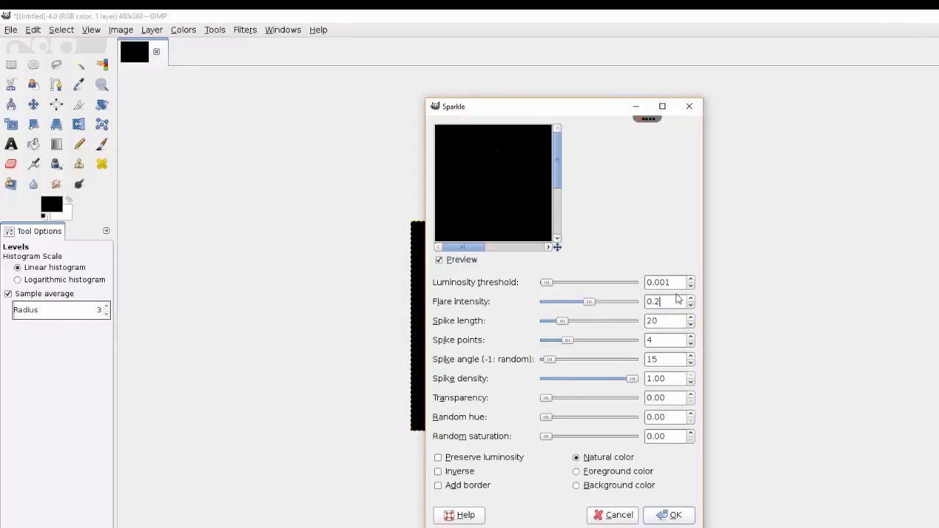
pyautogui.click(664, 515)
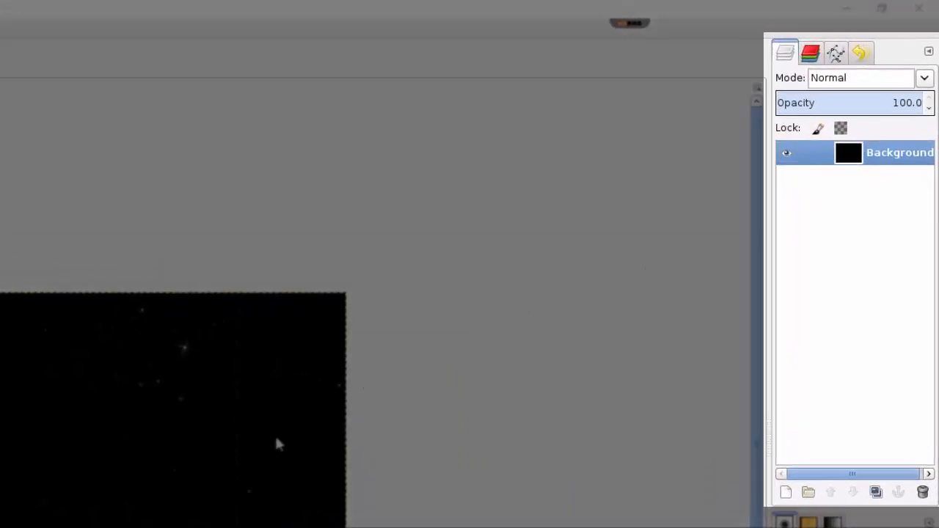
# Step: Add a new 480x360 px layer named Nebula with the Transparency fill type above the Background layer
pyautogui.click(904, 160)
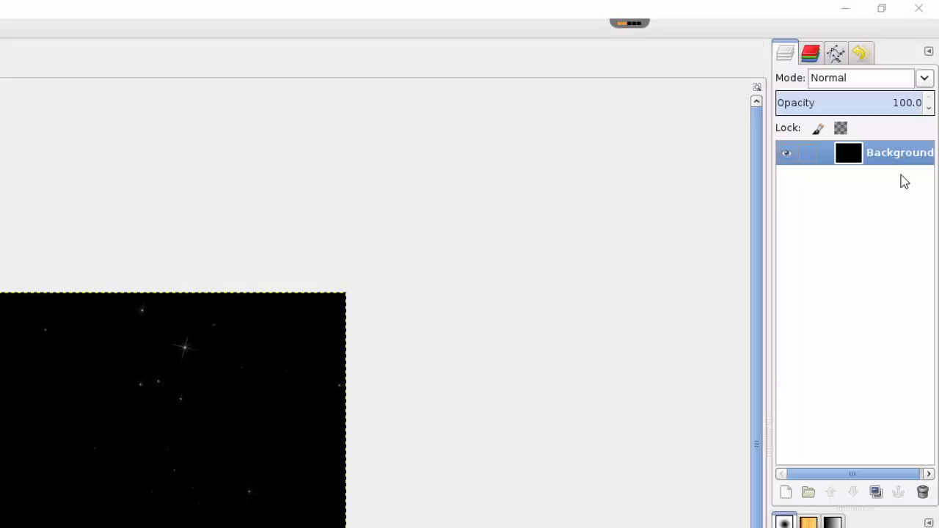
pyautogui.click(787, 499)
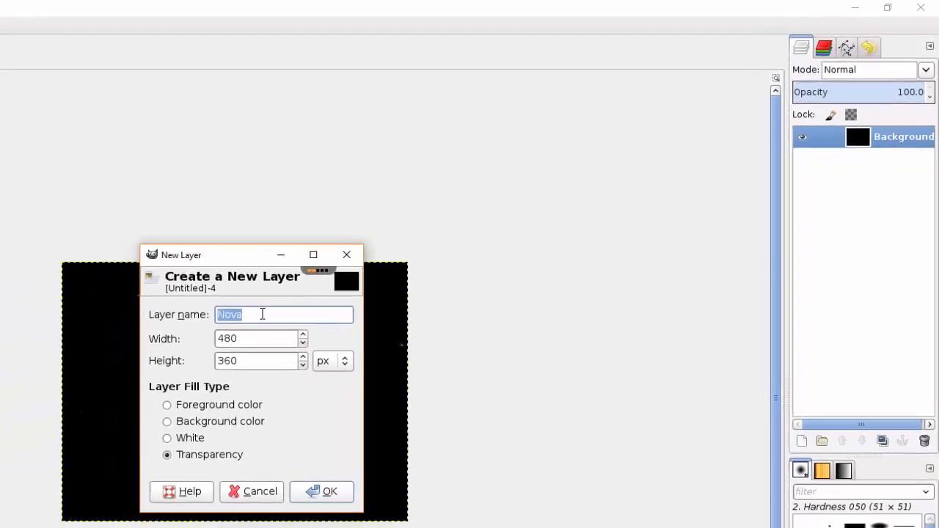
pyautogui.write('Nebul')
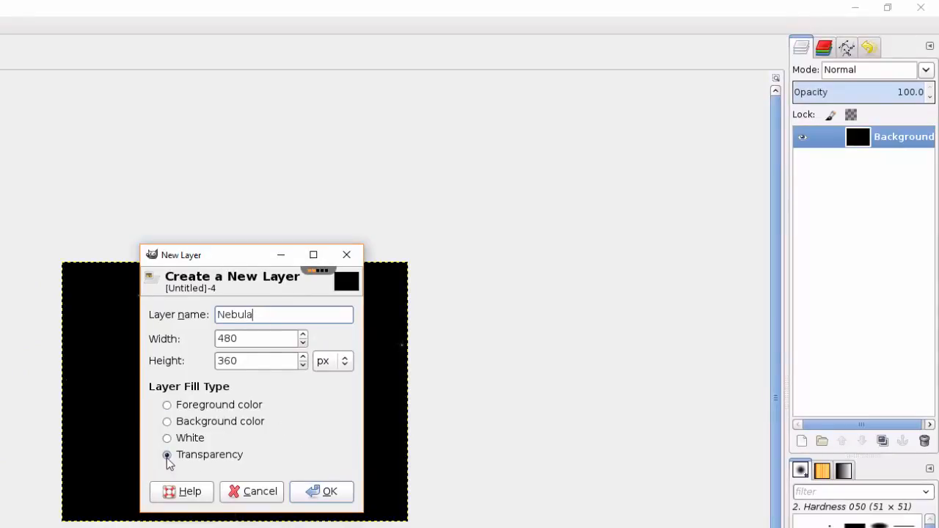
pyautogui.click(323, 491)
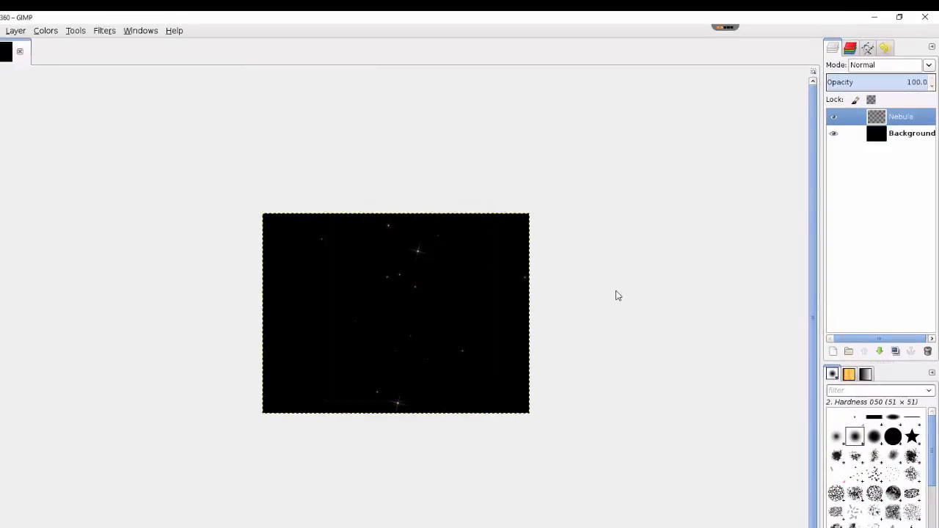
# Step: Render Plasma clouds on the Nebula layer with a randomized seed and a turbulence of 1.0
pyautogui.click(102, 35)
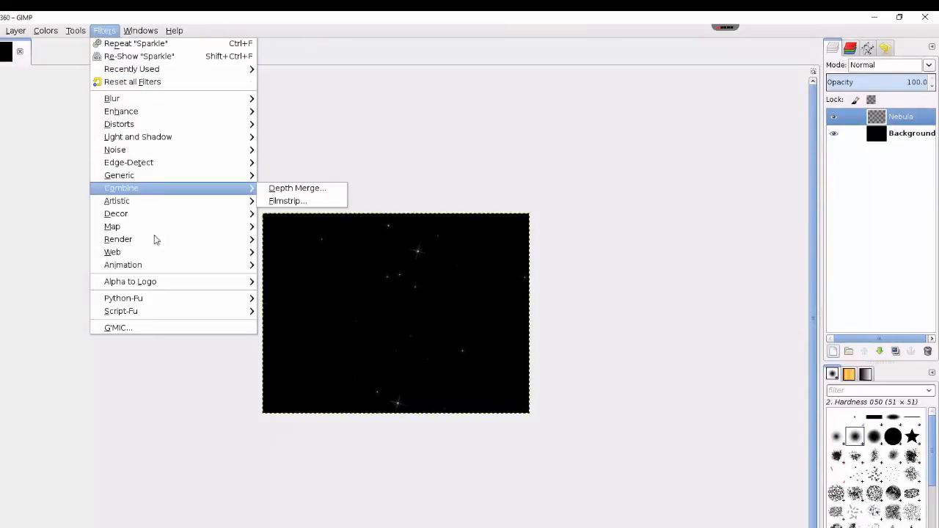
pyautogui.moveTo(156, 239)
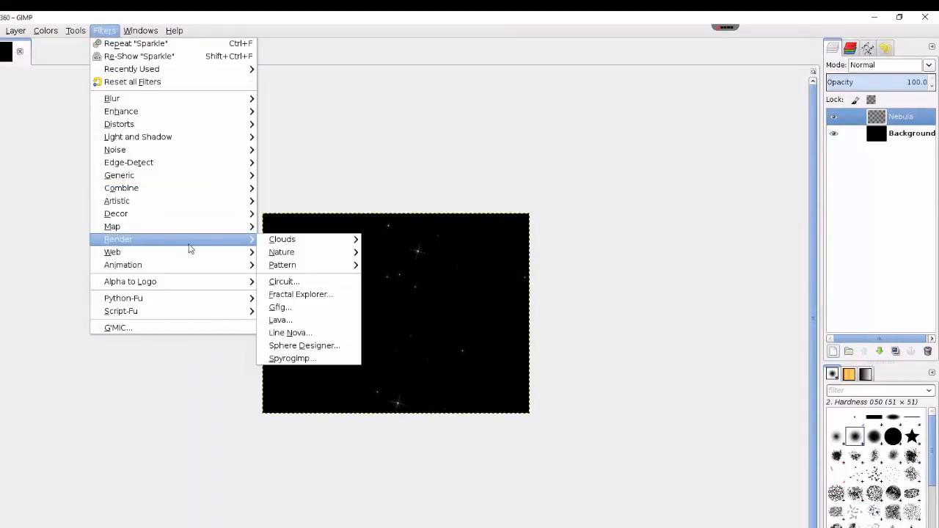
pyautogui.moveTo(286, 247)
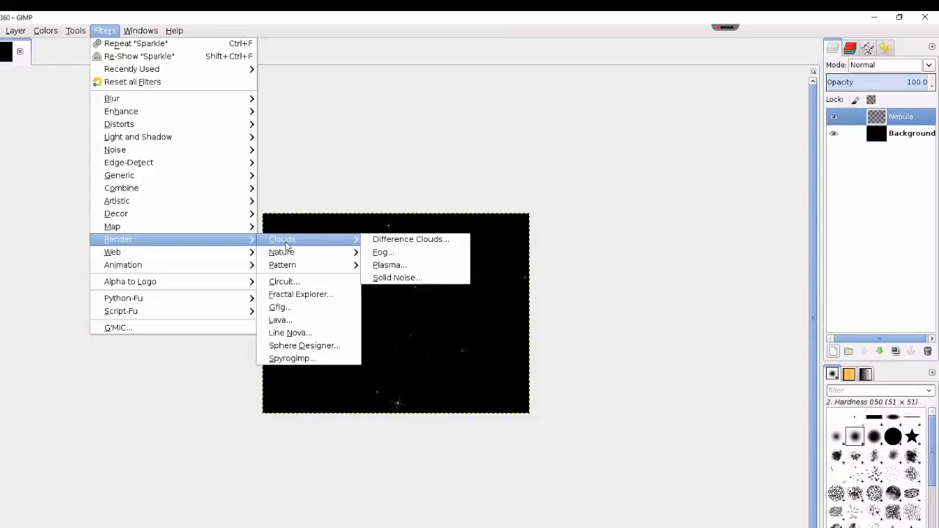
pyautogui.click(389, 265)
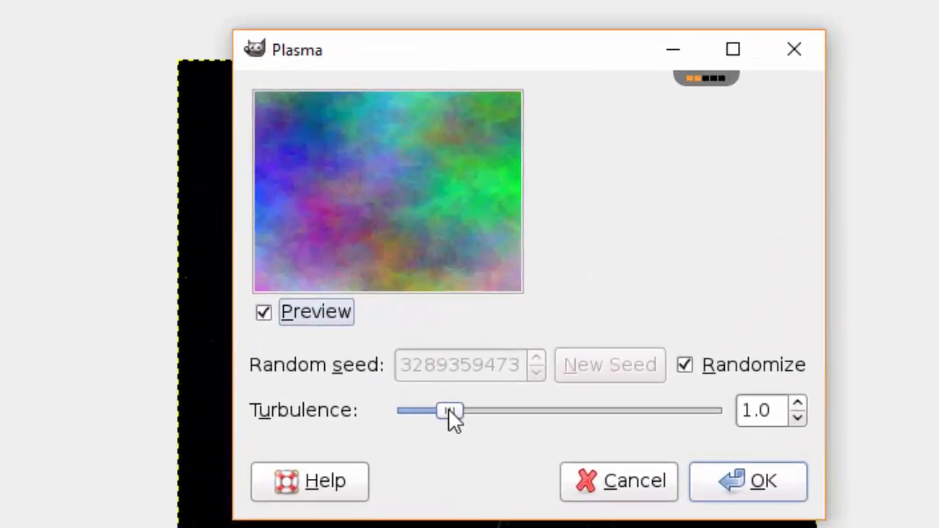
pyautogui.moveTo(448, 409)
pyautogui.mouseDown()
pyautogui.moveTo(469, 410)
pyautogui.moveTo(447, 409)
pyautogui.mouseUp()
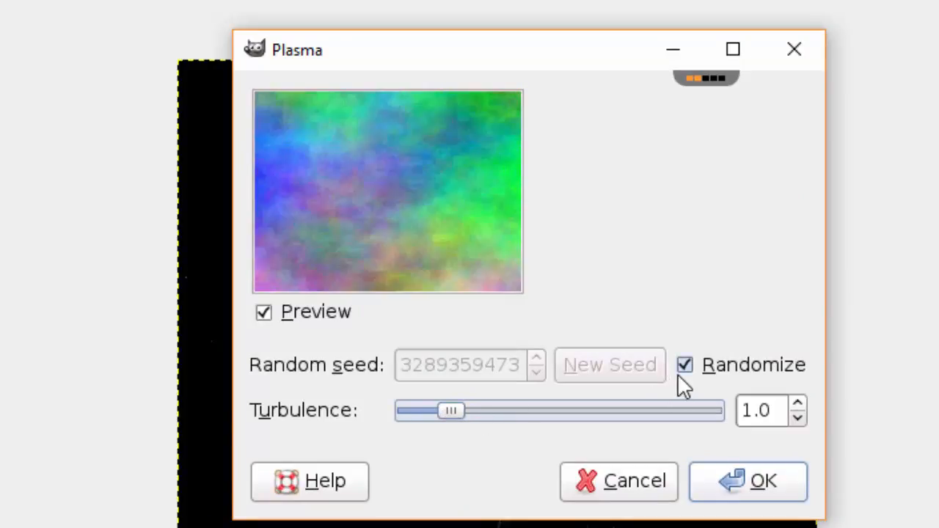
pyautogui.click(684, 365)
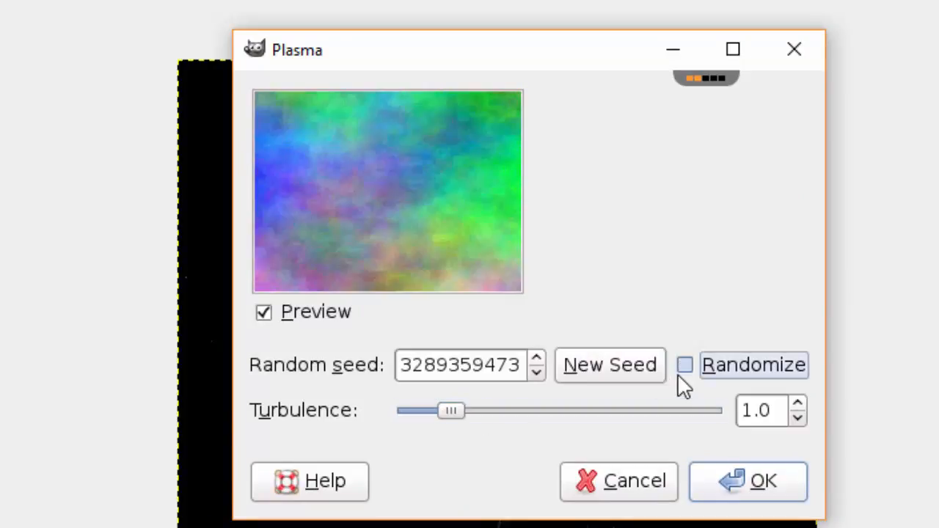
pyautogui.click(683, 366)
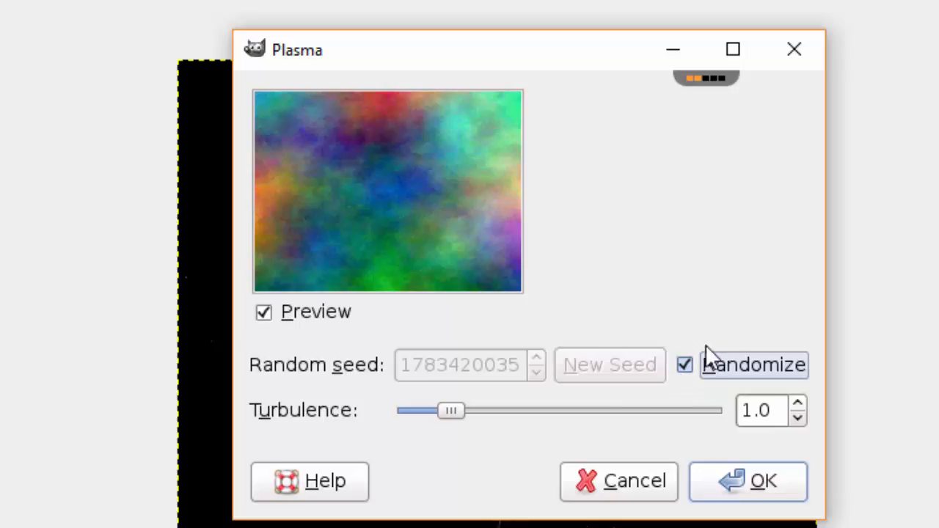
pyautogui.click(682, 363)
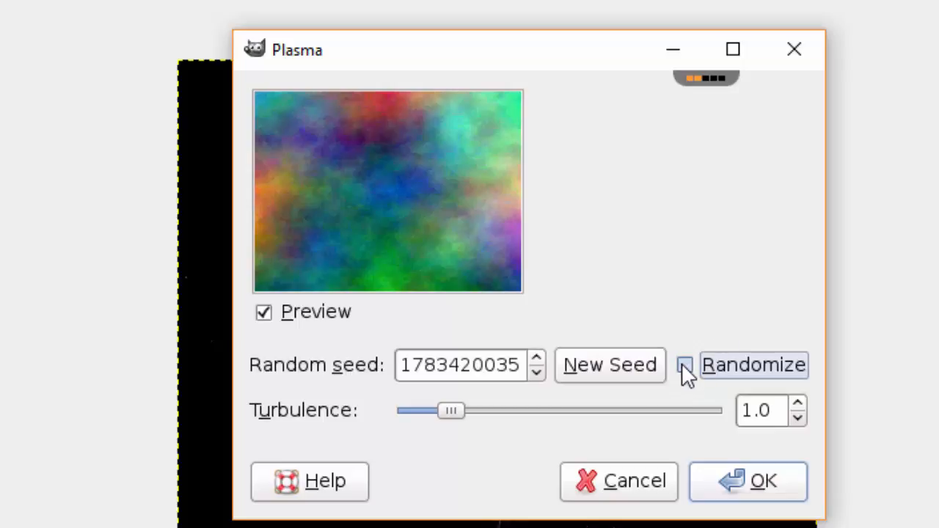
pyautogui.click(681, 363)
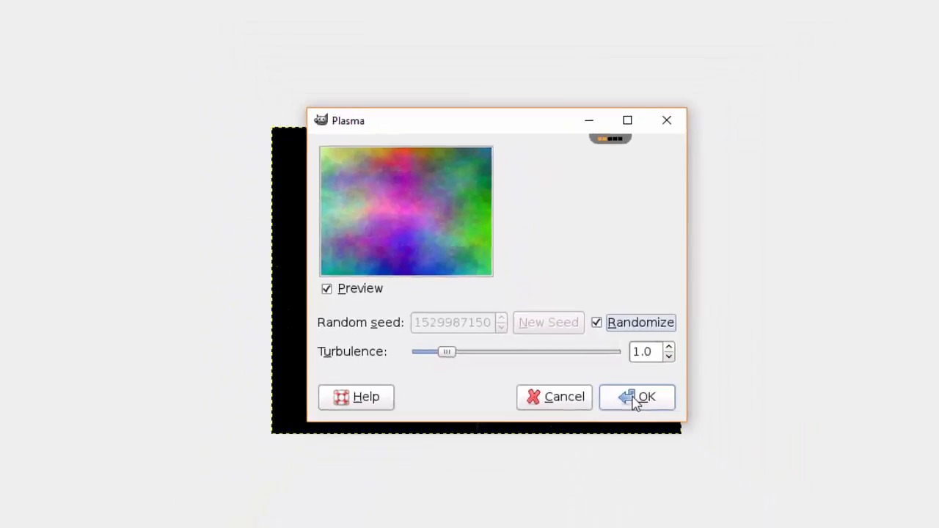
pyautogui.click(635, 400)
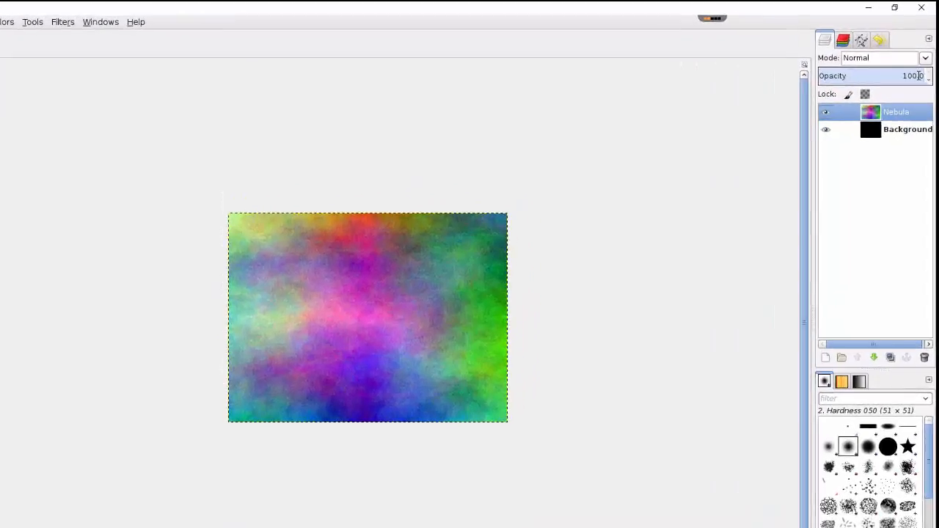
# Step: Lower the Nebula layer's opacity to about 44.6 so the stars show through the colors
pyautogui.moveTo(915, 92); pyautogui.dragTo(900, 92)
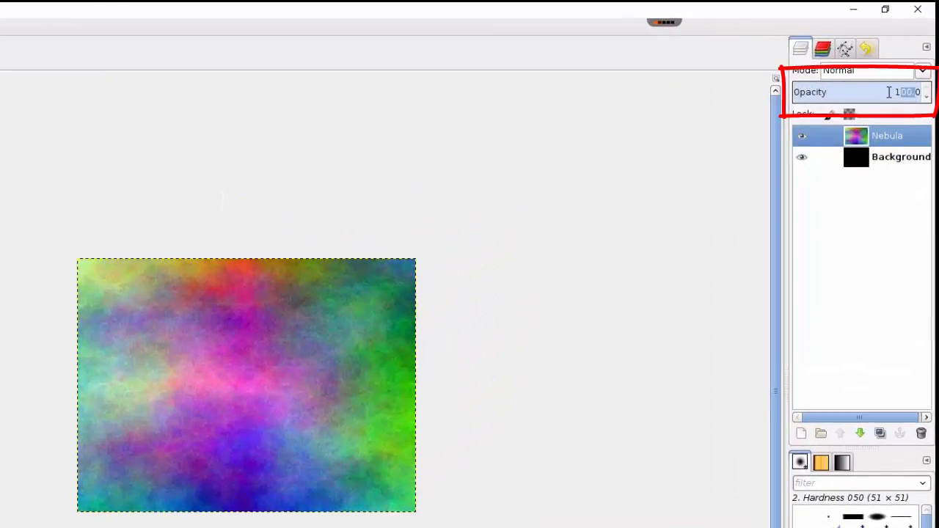
pyautogui.click(880, 91)
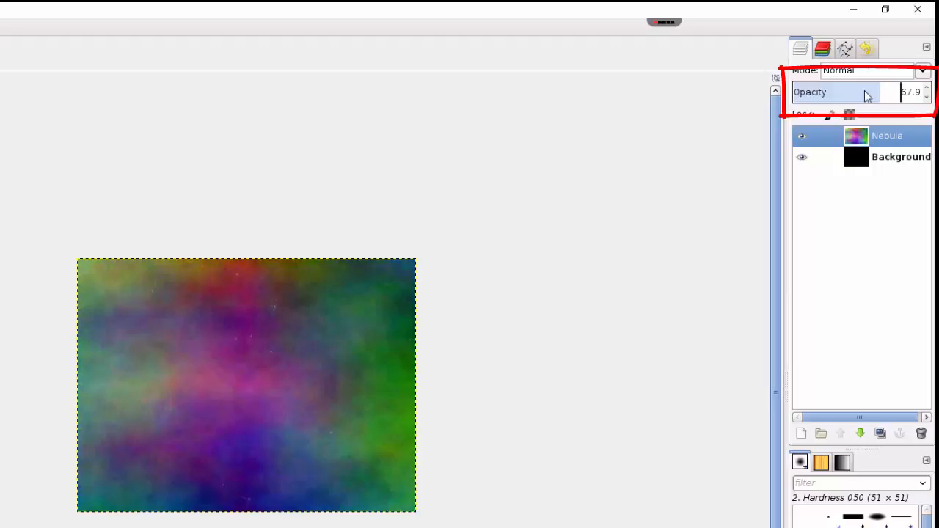
pyautogui.click(863, 92)
pyautogui.click(850, 94)
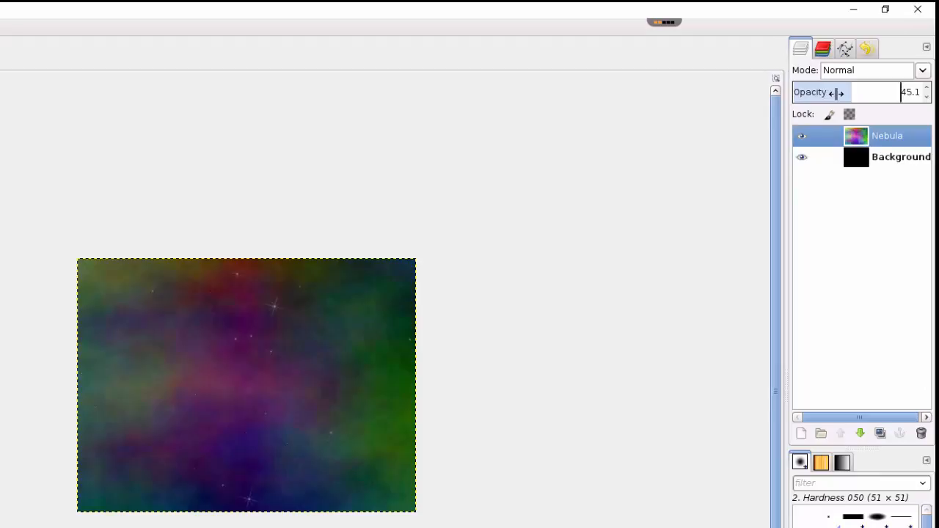
pyautogui.click(877, 93)
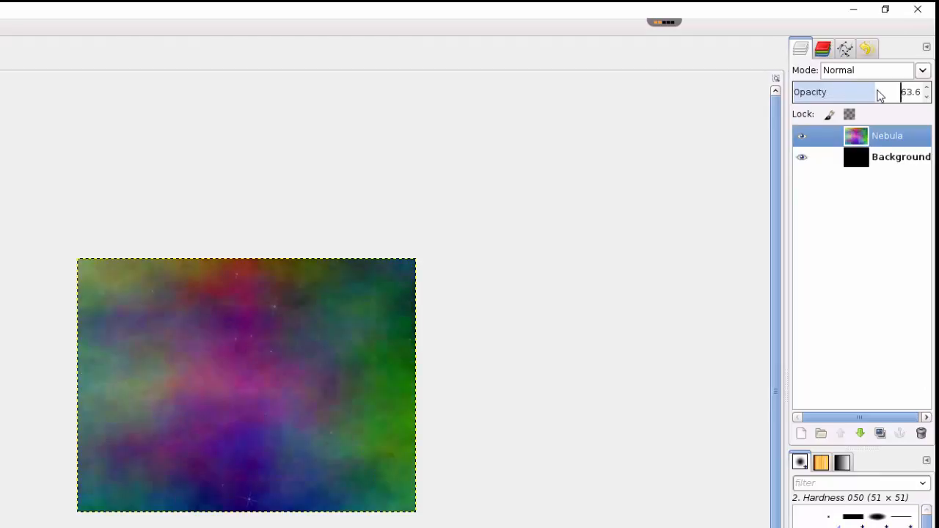
pyautogui.click(881, 93)
pyautogui.moveTo(882, 93); pyautogui.dragTo(844, 93)
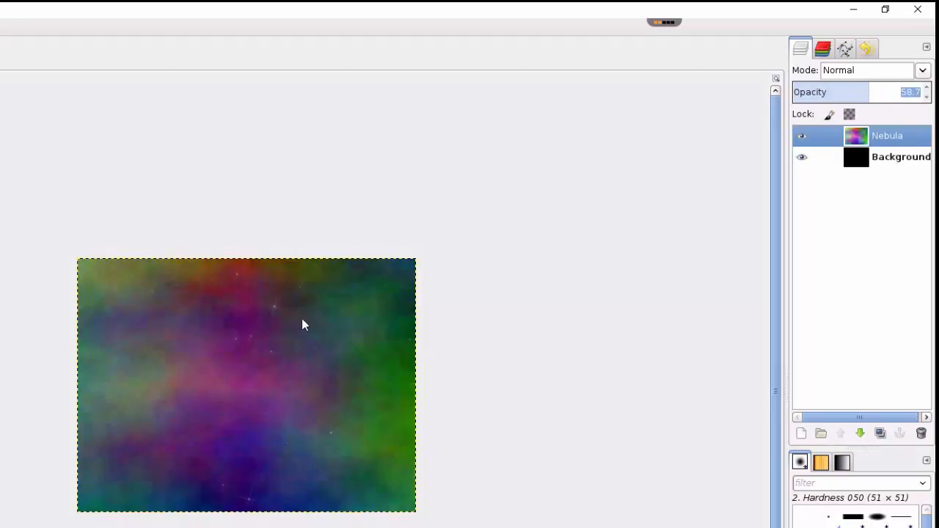
pyautogui.click(851, 93)
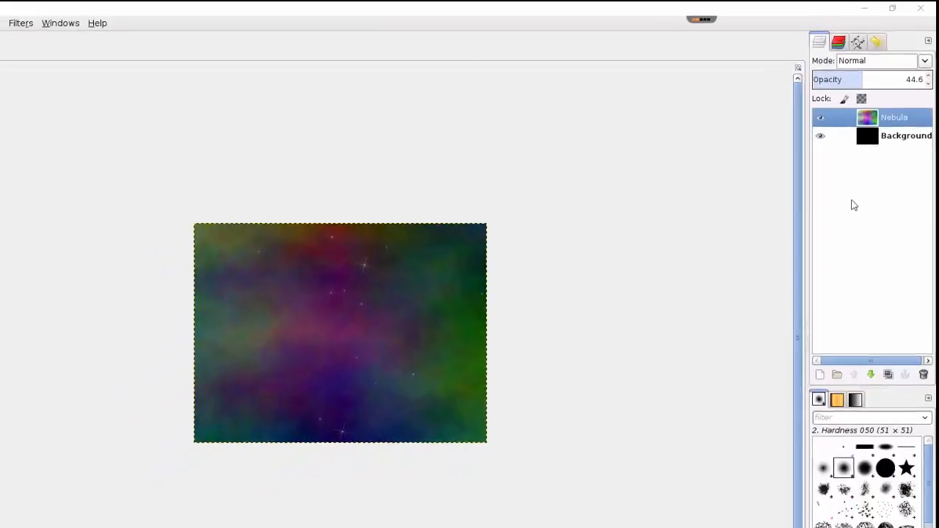
# Step: Add a new 480x360 px layer named Nova with the Transparency fill type above the Nebula layer
pyautogui.click(828, 347)
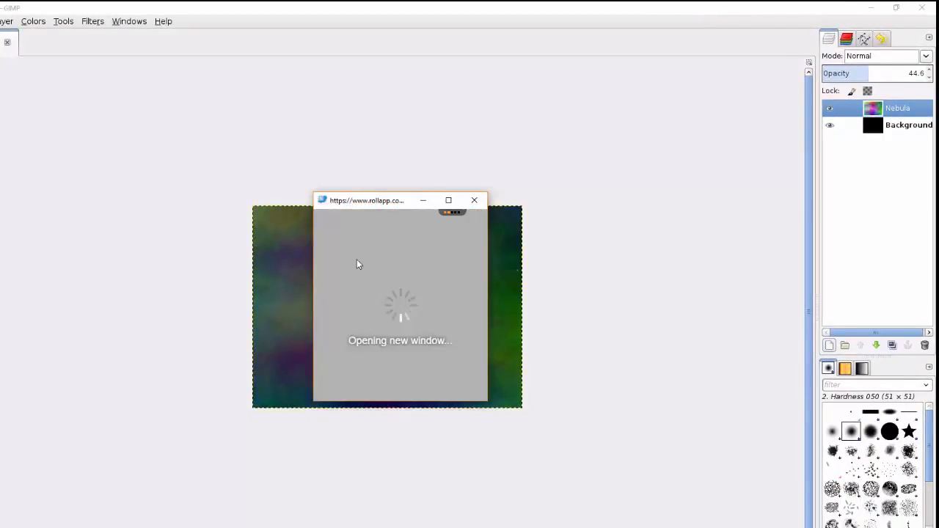
pyautogui.write('Nova')
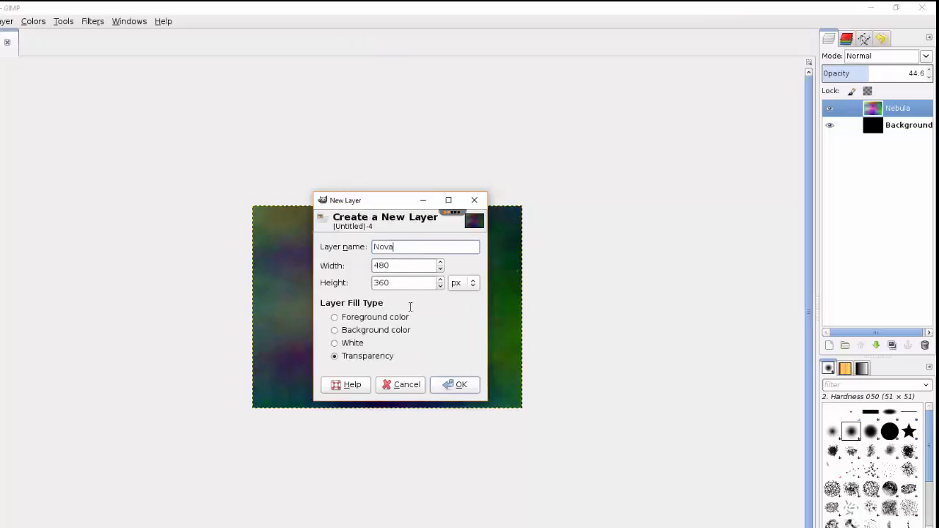
pyautogui.click(454, 384)
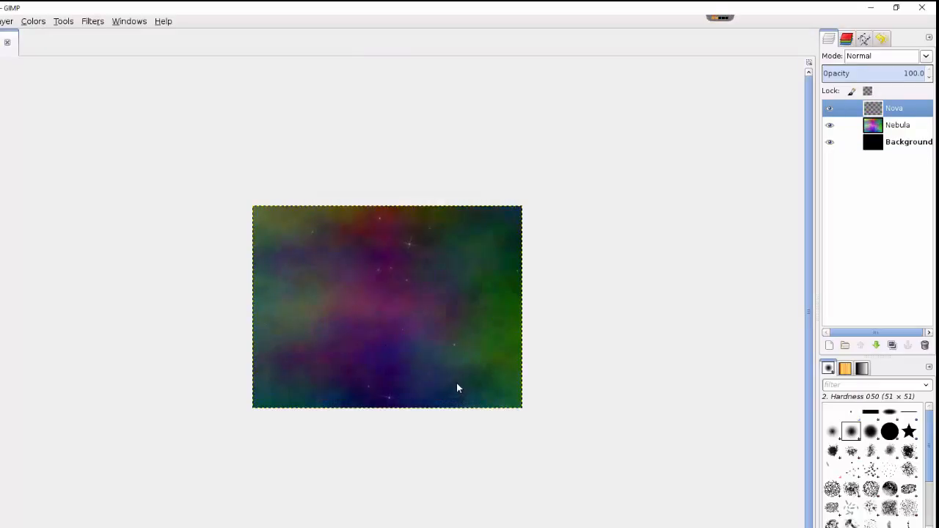
# Step: Set up a Supernova light filter on the Nova layer with its center at X 69, Y 288 px and the purple color 7b19c6
pyautogui.click(86, 24)
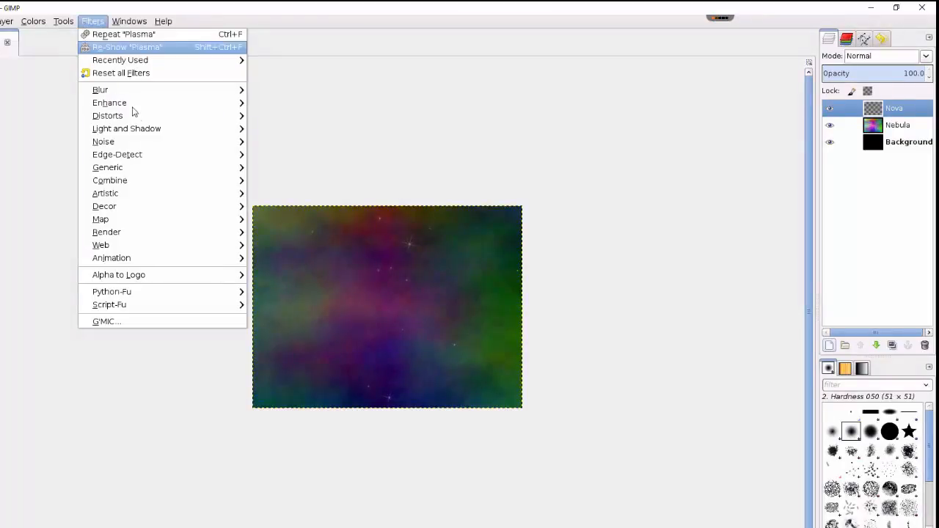
pyautogui.moveTo(227, 128)
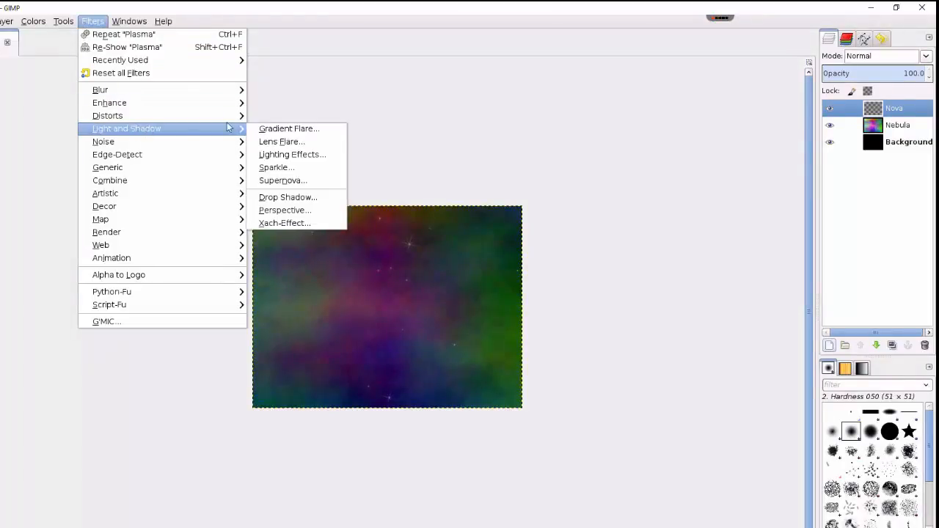
pyautogui.click(296, 184)
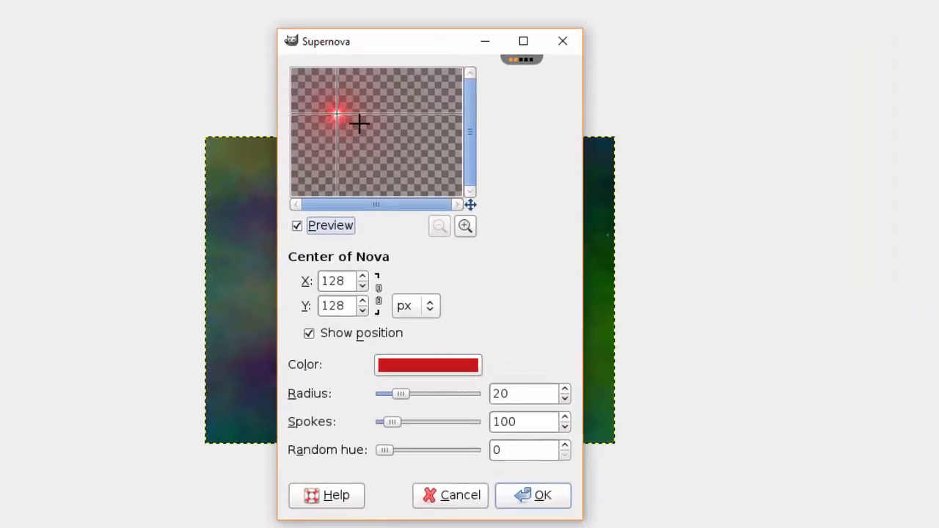
pyautogui.moveTo(344, 120); pyautogui.dragTo(315, 171)
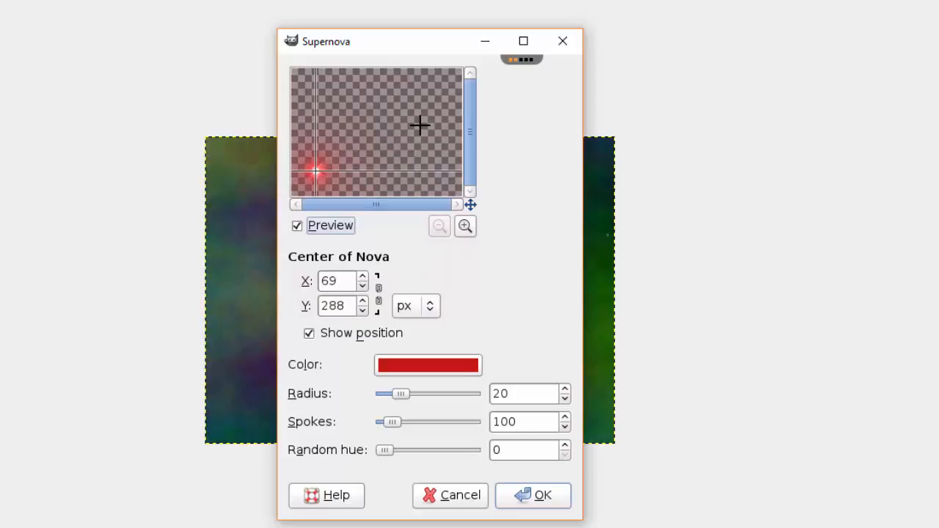
pyautogui.click(413, 366)
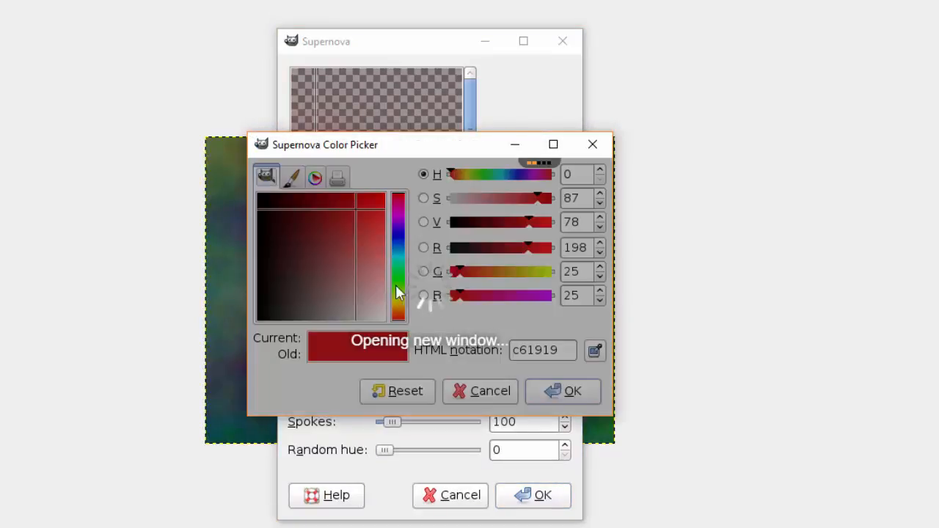
pyautogui.click(397, 224)
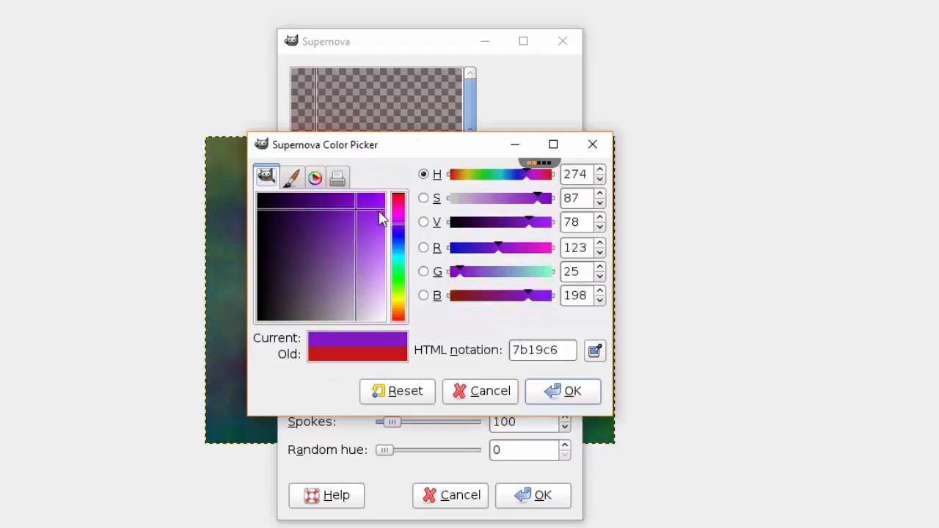
pyautogui.click(547, 389)
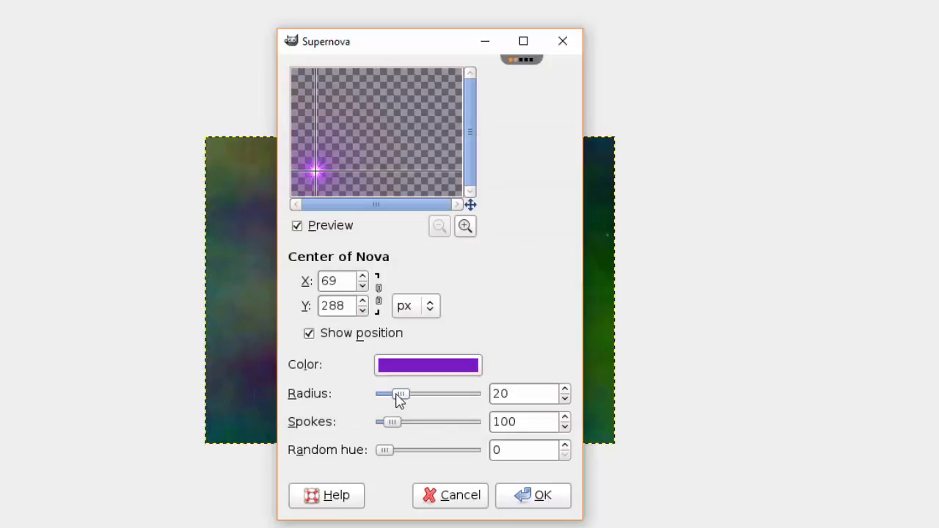
# Step: Set the supernova's radius to 13, spokes to 212 and random hue to 0, and apply the filter
pyautogui.moveTo(402, 394); pyautogui.dragTo(407, 460)
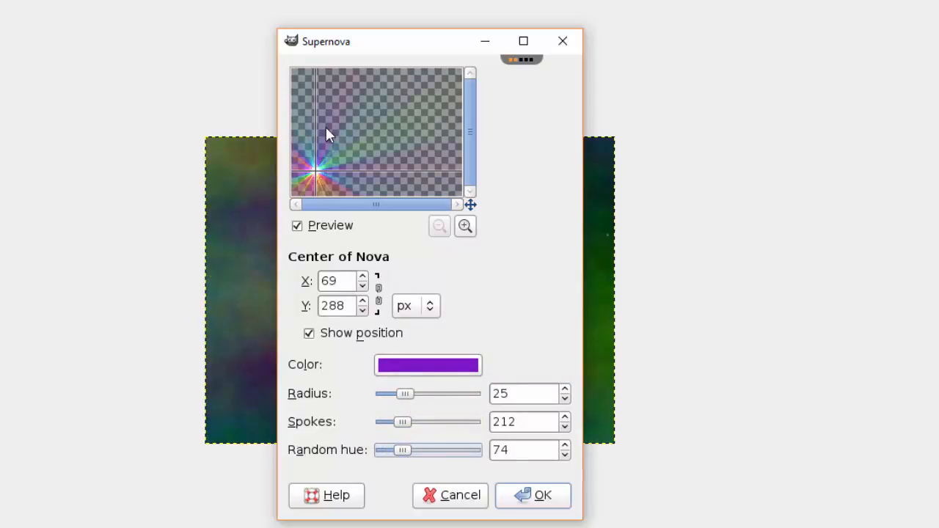
pyautogui.moveTo(400, 453); pyautogui.dragTo(377, 455)
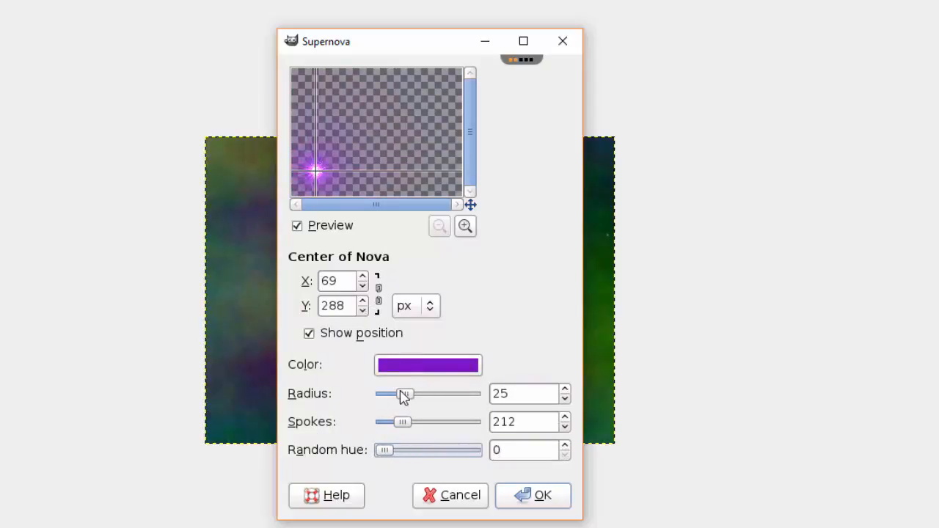
pyautogui.moveTo(406, 392); pyautogui.dragTo(393, 397)
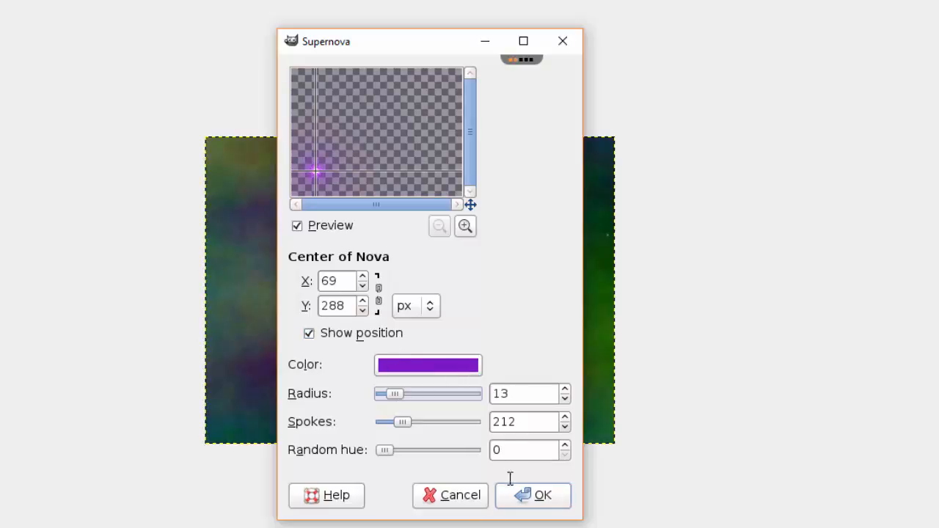
pyautogui.click(533, 499)
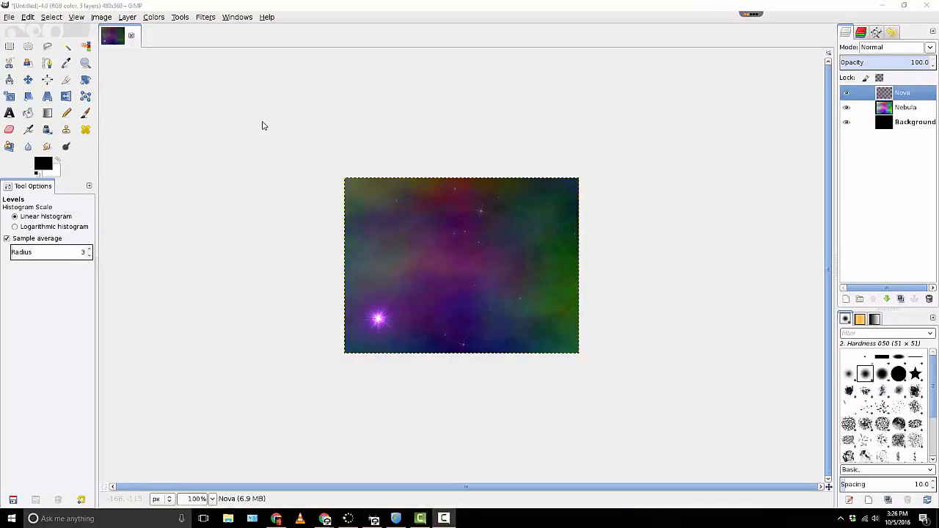
# Step: Export the image as Nebula.png into the Scratchsteroids folder under RollApps, keeping the preset PNG options with compression level 9
pyautogui.click(8, 17)
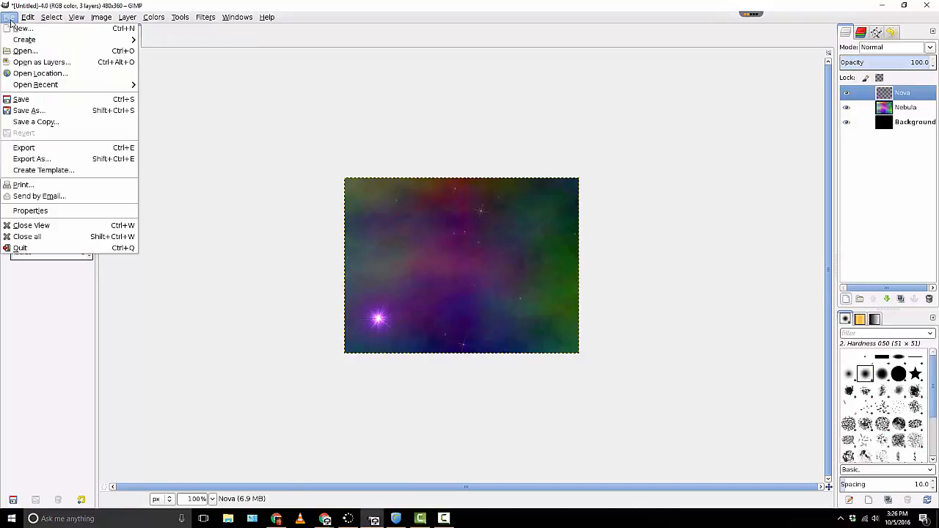
pyautogui.click(42, 150)
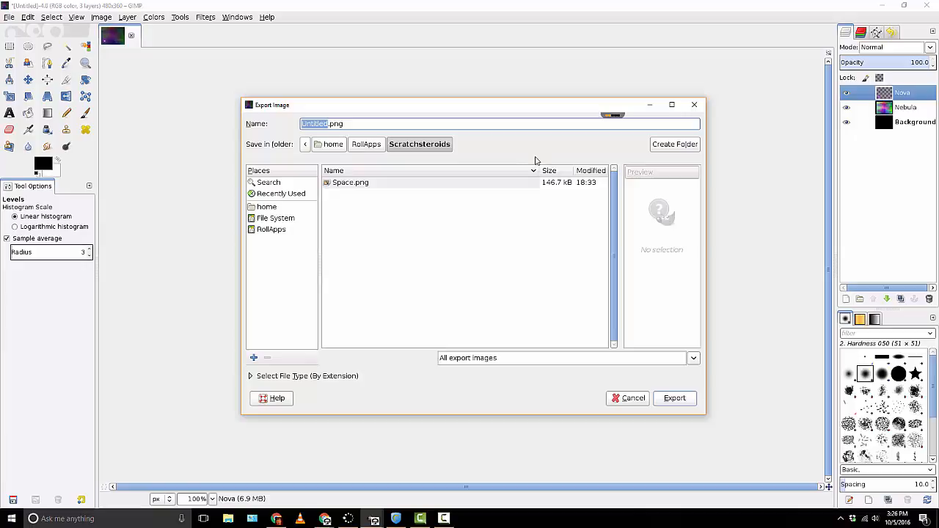
pyautogui.click(269, 231)
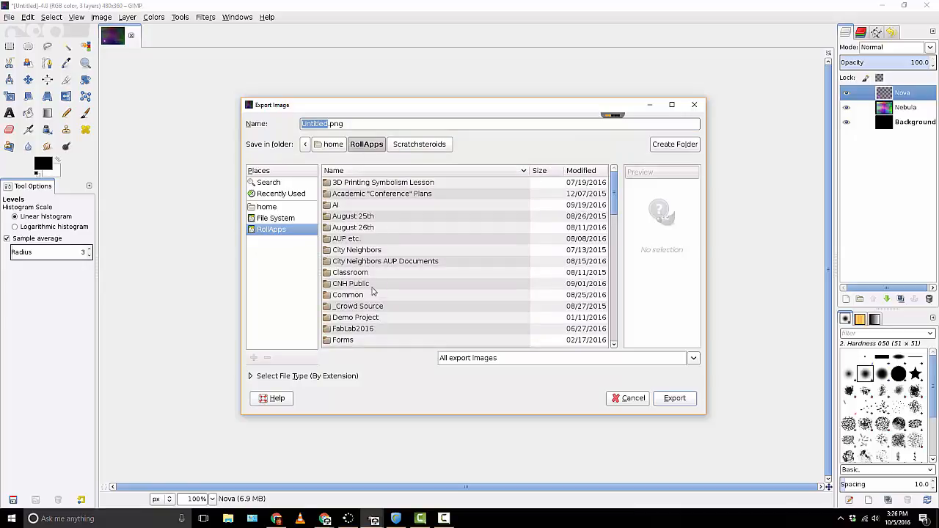
pyautogui.click(419, 144)
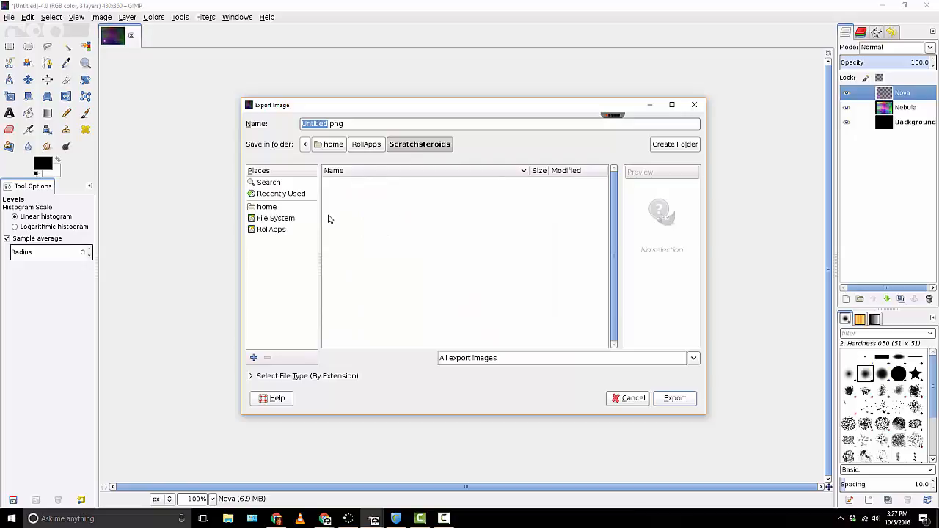
pyautogui.click(330, 124)
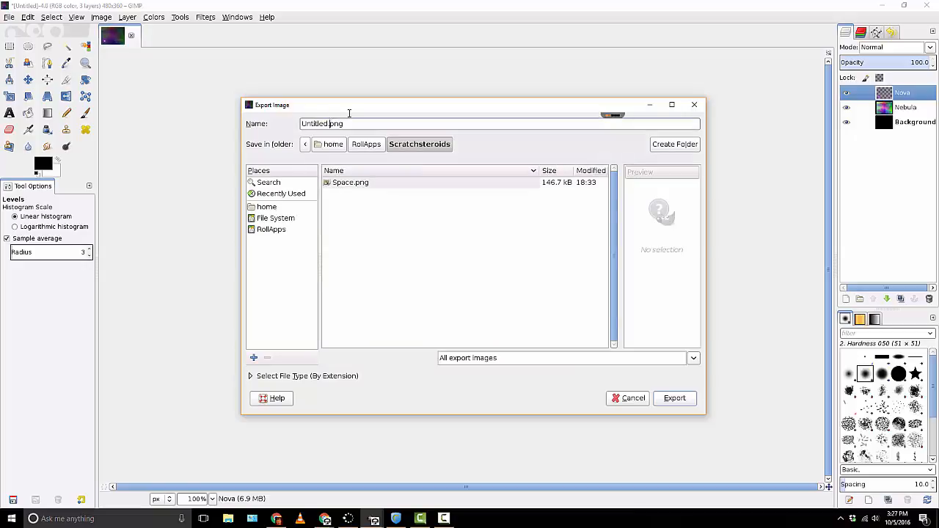
pyautogui.press('BackSpace')
pyautogui.press('BackSpace')
pyautogui.press('BackSpace')
pyautogui.write('Ne')
pyautogui.click(674, 398)
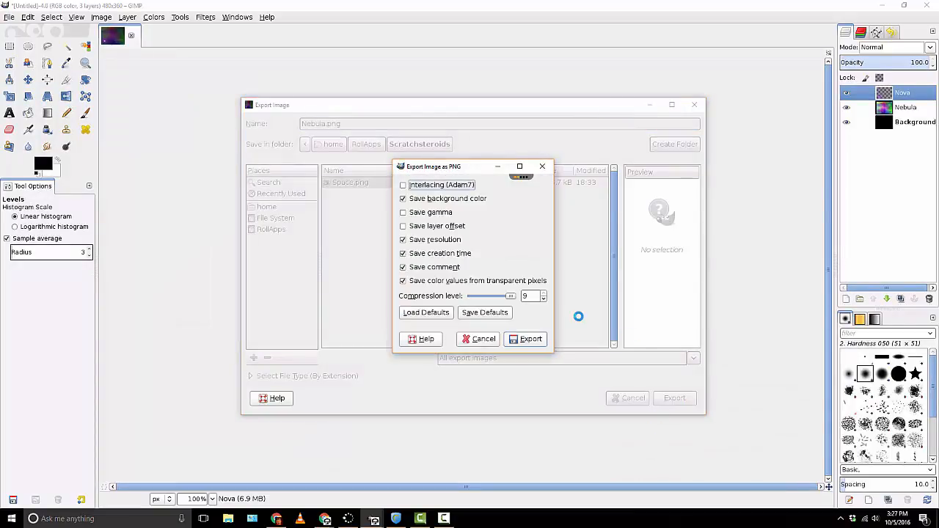
pyautogui.click(531, 339)
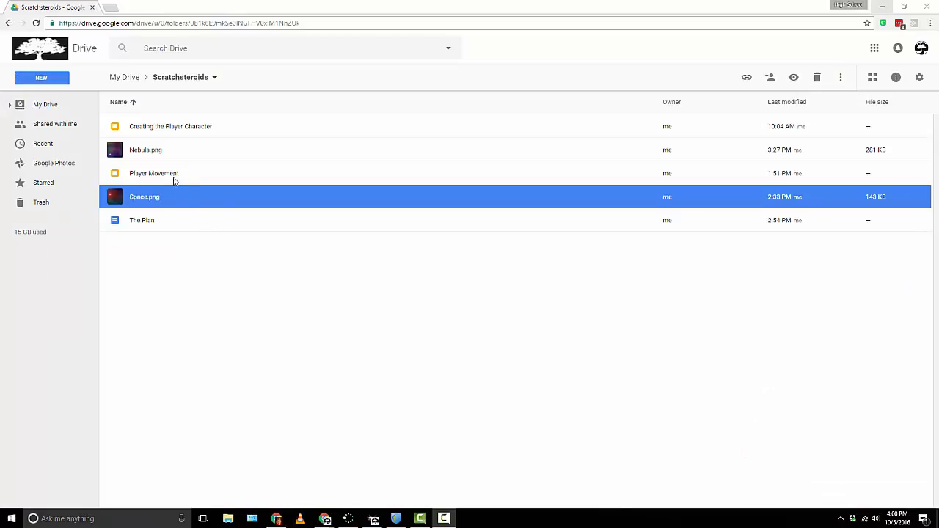
# Step: Switch to Google Drive and download Nebula.png from the Scratchsteroids folder
pyautogui.click(156, 150)
pyautogui.rightClick(147, 146)
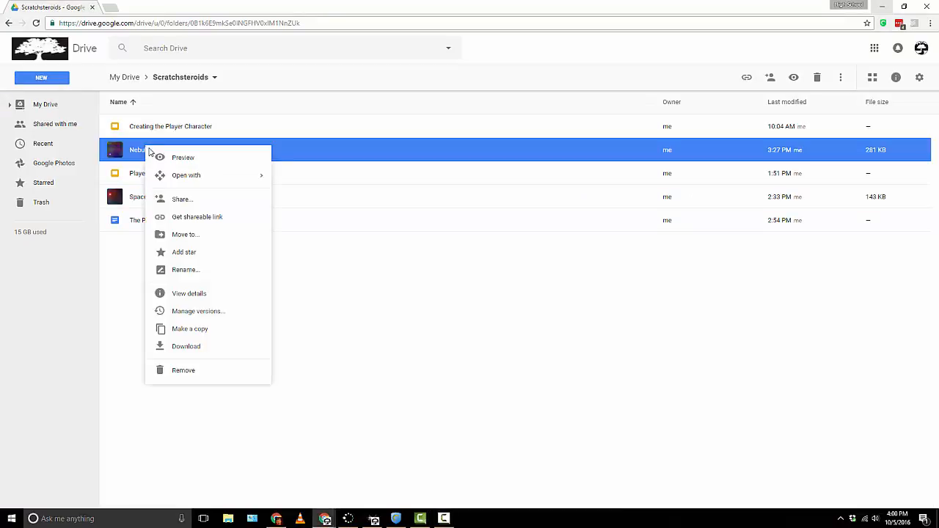
pyautogui.click(231, 345)
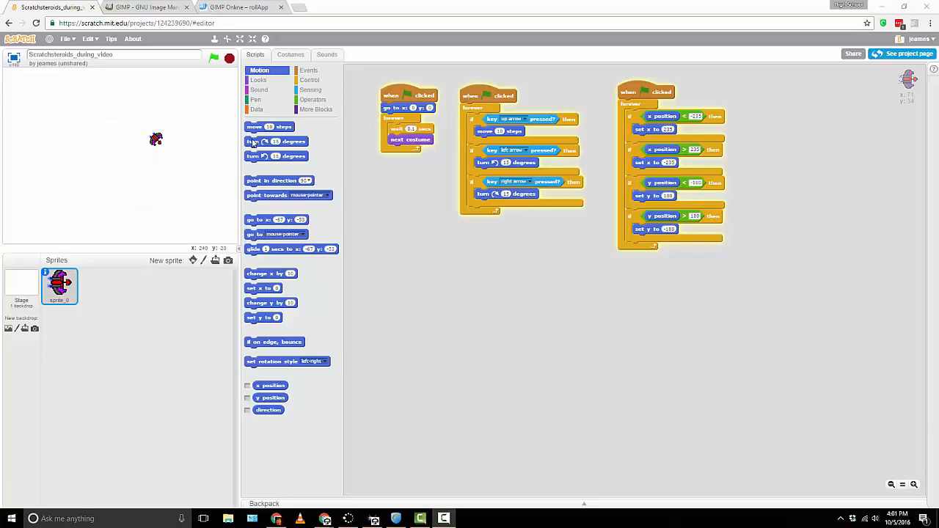
# Step: In the Scratch project Scratchsteroids_during_video, upload Nebula.png from Downloads as a new stage backdrop and run the game
pyautogui.click(24, 330)
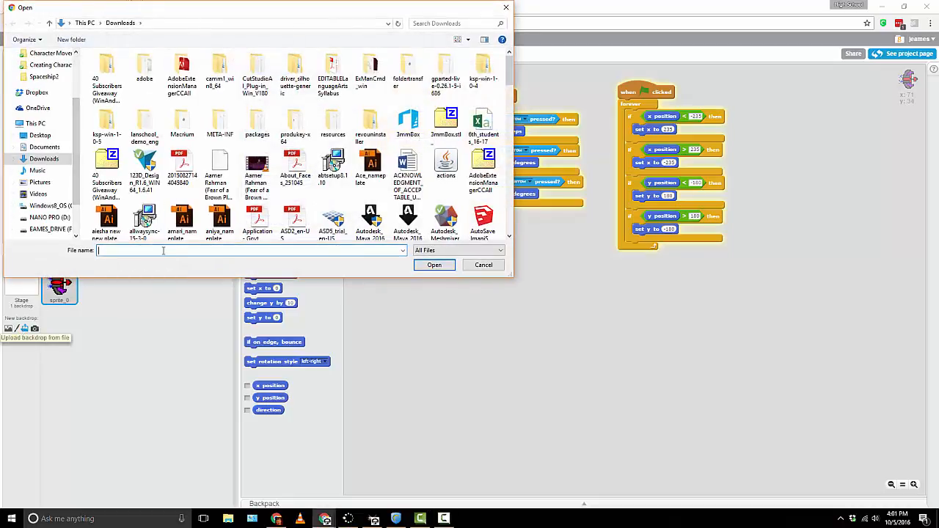
pyautogui.write('nebula')
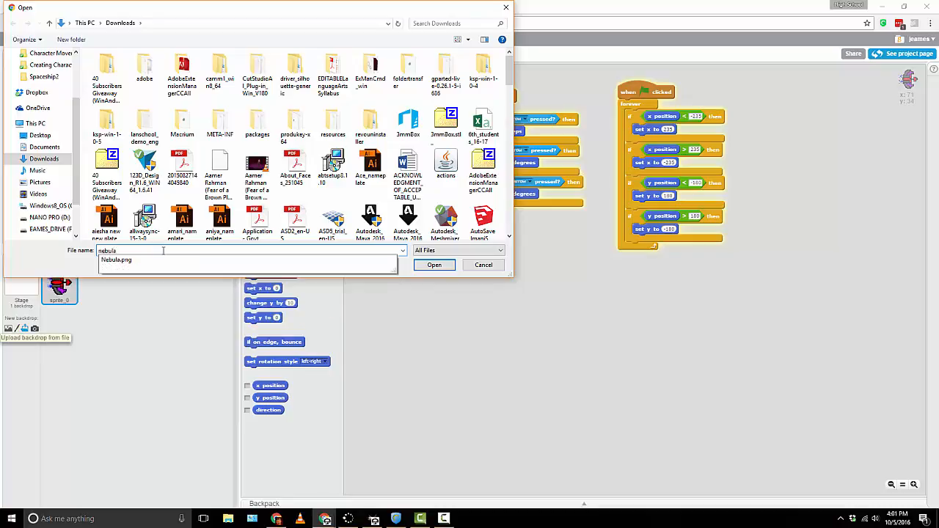
pyautogui.click(115, 260)
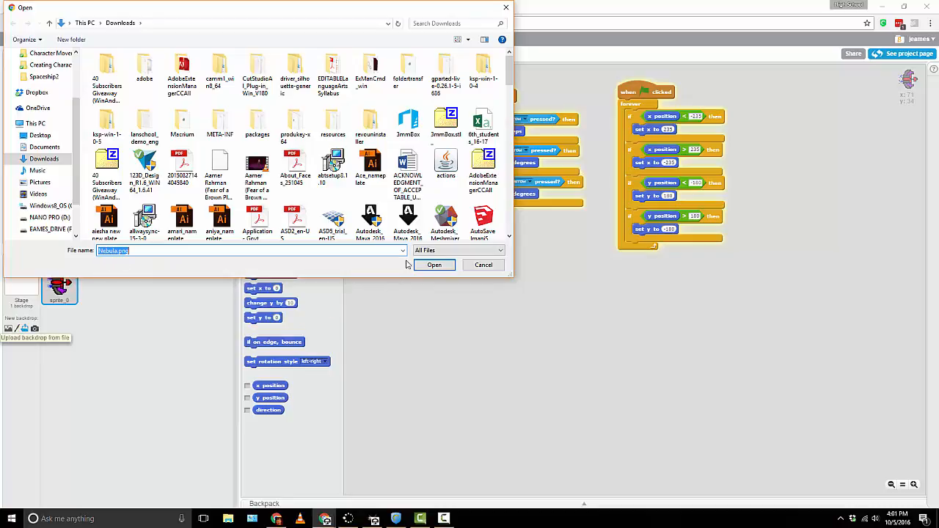
pyautogui.click(423, 266)
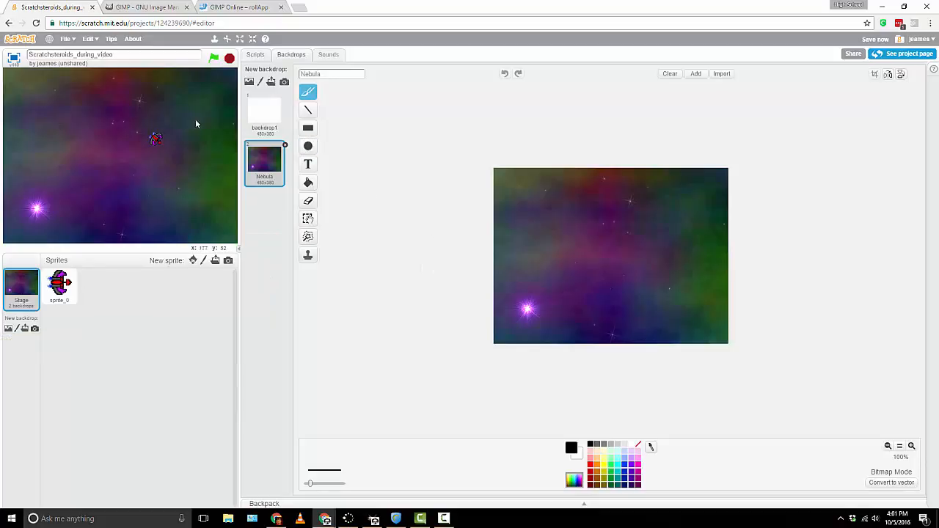
pyautogui.click(214, 59)
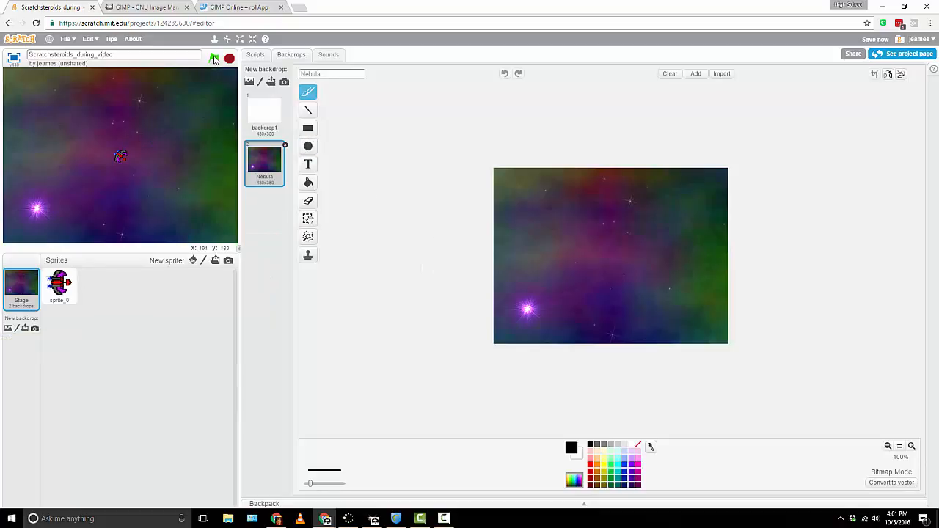